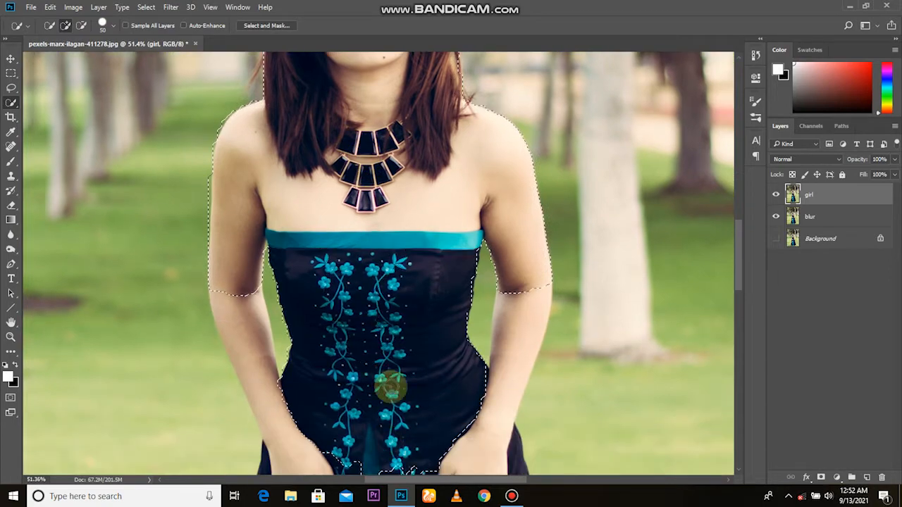
Extend the Quick Selection over both arms, the hands and the full length of the dress.
mouse_move(287, 332)
mouse_down()
mouse_move(296, 250)
mouse_move(284, 137)
mouse_move(297, 161)
mouse_move(392, 240)
mouse_move(490, 227)
mouse_move(507, 215)
mouse_up()
scroll(471, 367, down, 3)
drag(471, 367, 463, 409)
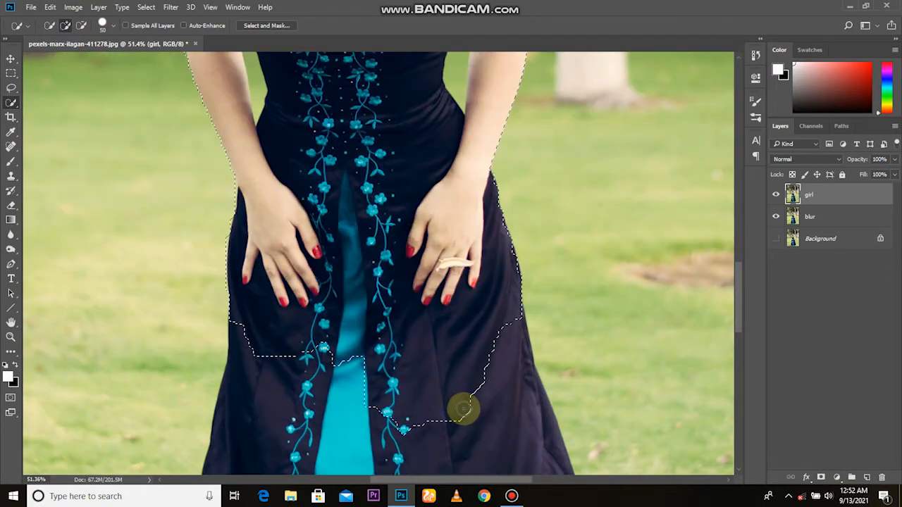
scroll(383, 292, down, 4)
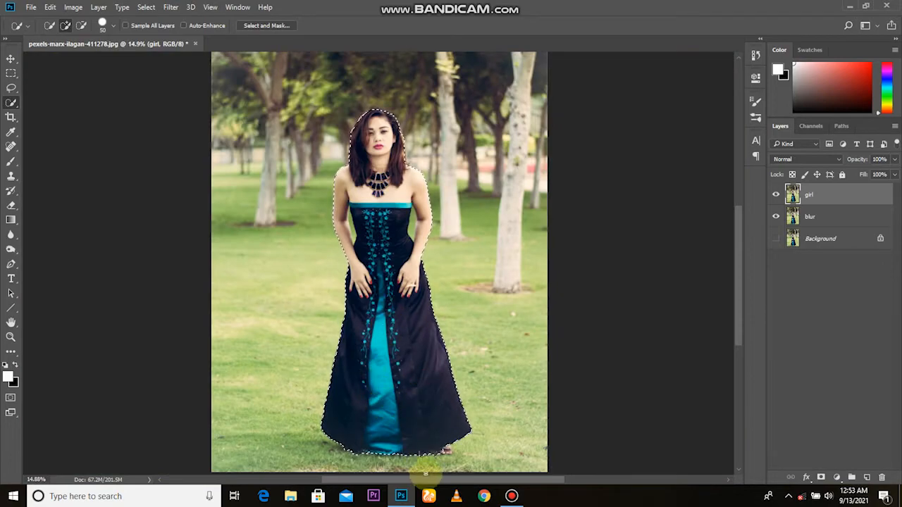
Refine the selection along the dress hem and the visible foot, excluding the grass.
scroll(429, 379, up, 8)
scroll(418, 276, down, 1)
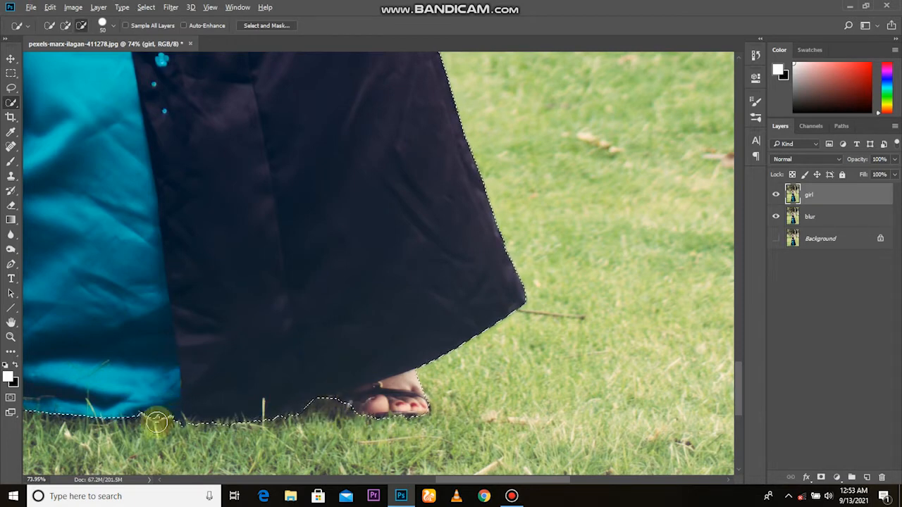
scroll(297, 351, left, 5)
scroll(297, 351, down, 2)
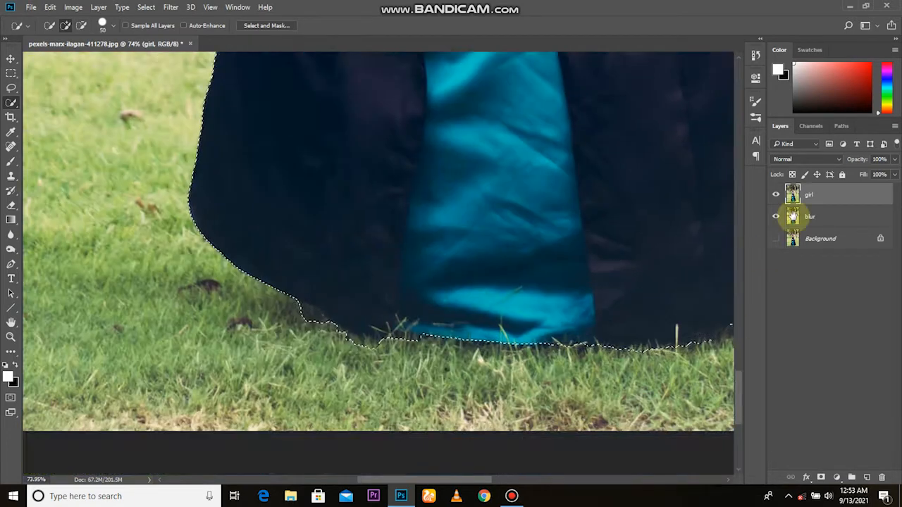
alt+click(351, 335)
click(705, 356)
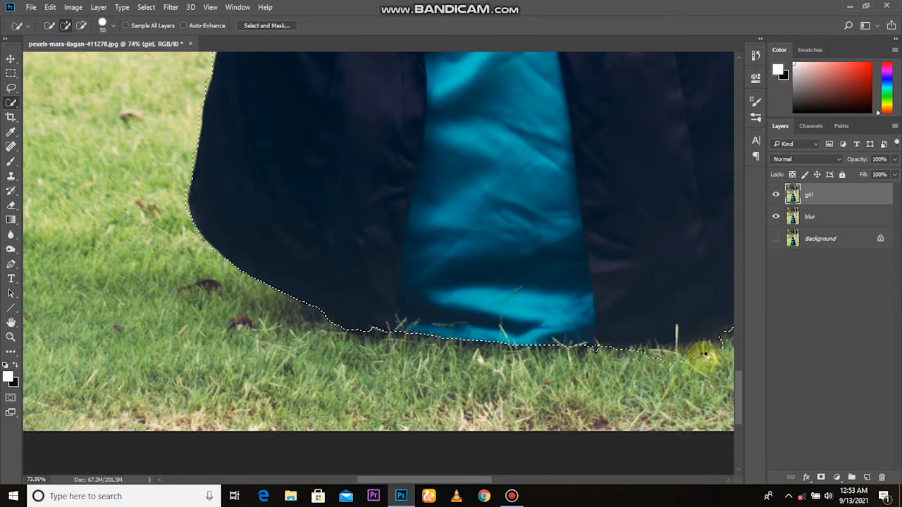
mouse_move(604, 358)
mouse_down()
mouse_move(570, 447)
mouse_move(546, 276)
mouse_move(517, 420)
mouse_move(430, 313)
mouse_up()
Reduce the Quick Selection brush to 30 and subtract the background gaps between the arms and the waist.
key(bracketleft)
key(bracketleft)
alt+drag(371, 263, 402, 247)
mouse_move(682, 215)
alt+mouse_down()
mouse_move(684, 255)
mouse_move(726, 289)
alt+mouse_up()
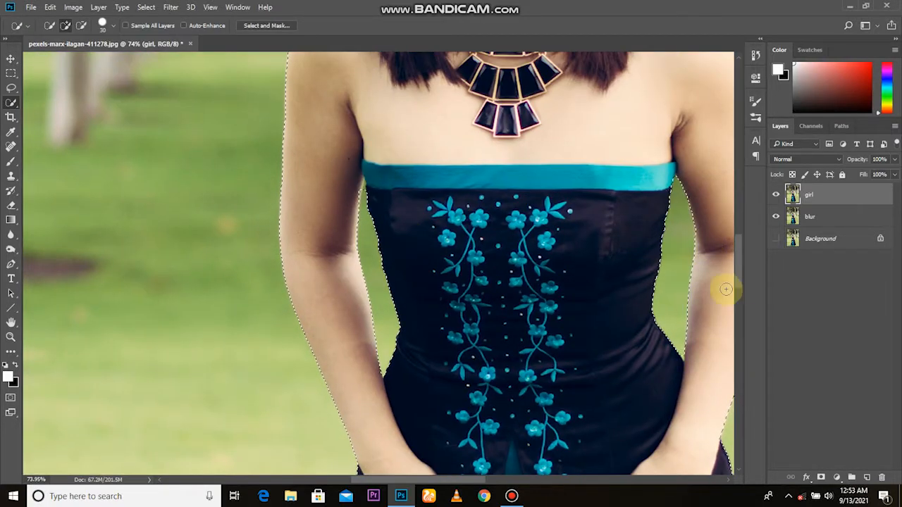
Open the selection in Select and Mask and brush the Refine Edge along the hair at the crown of the head.
scroll(513, 413, up, 5)
scroll(437, 302, up, 3)
scroll(433, 197, up, 2)
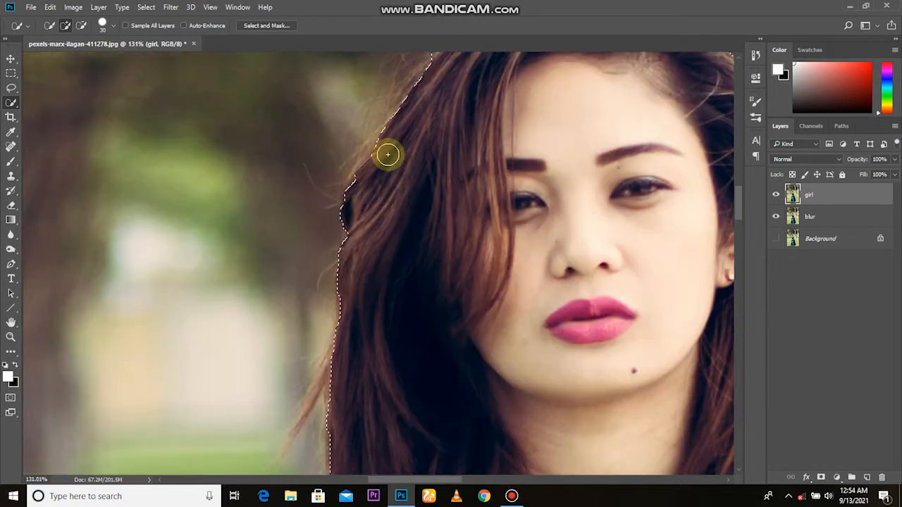
scroll(388, 154, down, 3)
scroll(500, 232, down, 2)
scroll(590, 91, down, 2)
scroll(574, 133, down, 2)
click(266, 25)
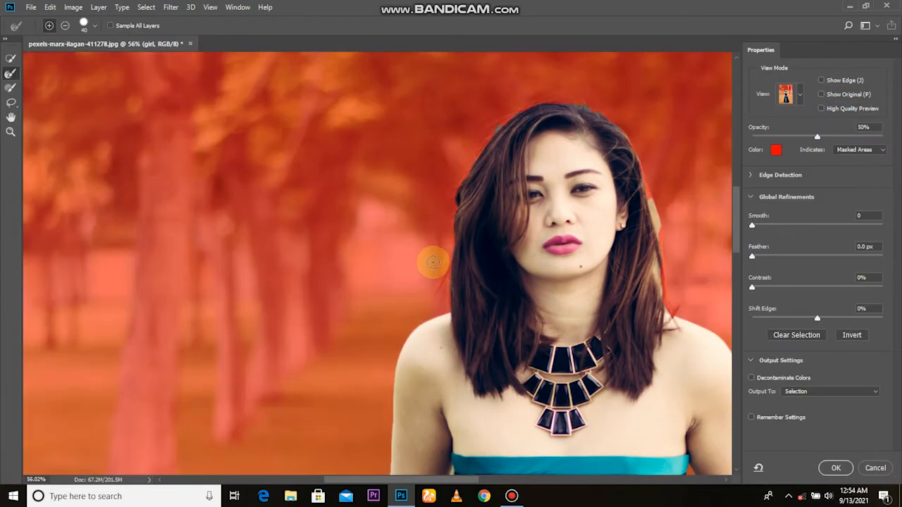
scroll(472, 169, up, 5)
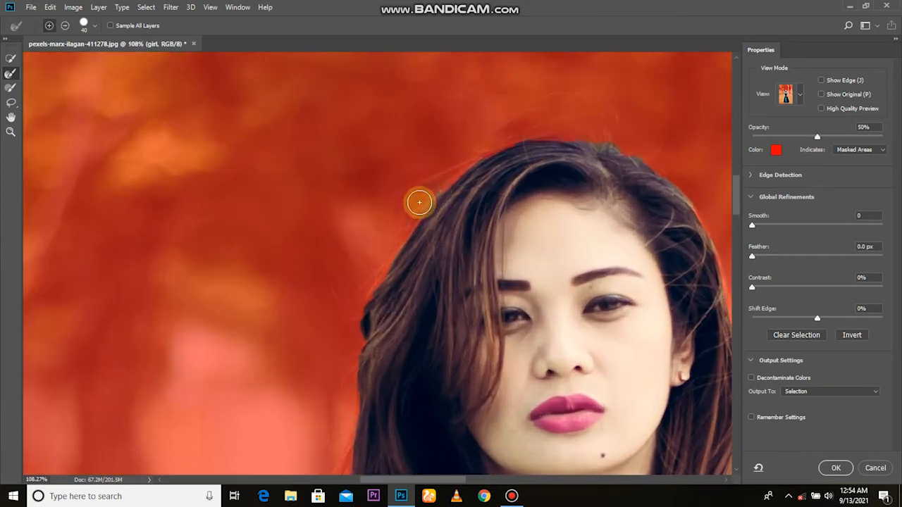
click(472, 212)
mouse_move(472, 212)
mouse_down()
mouse_move(515, 141)
mouse_move(501, 140)
mouse_move(630, 147)
mouse_move(708, 226)
mouse_up()
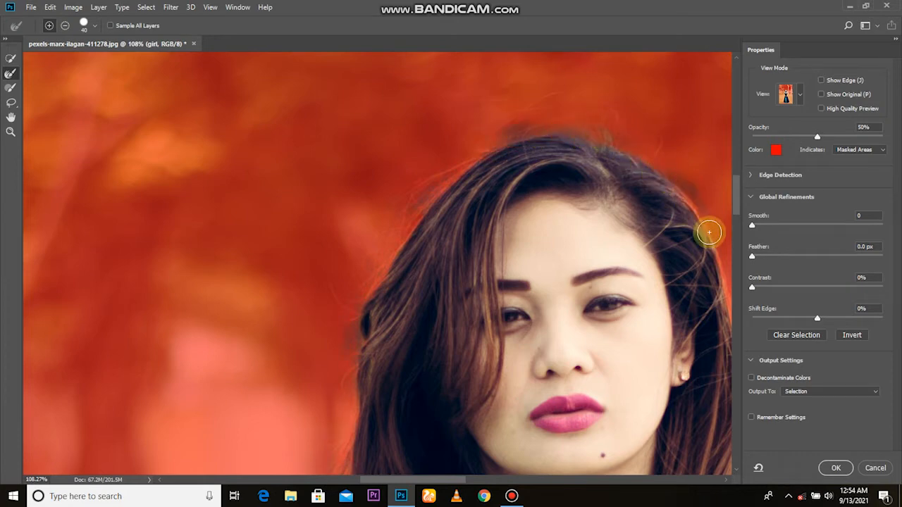
Refine the selection edge along the hair on both sides of the face down to the shoulders.
scroll(606, 141, down, 3)
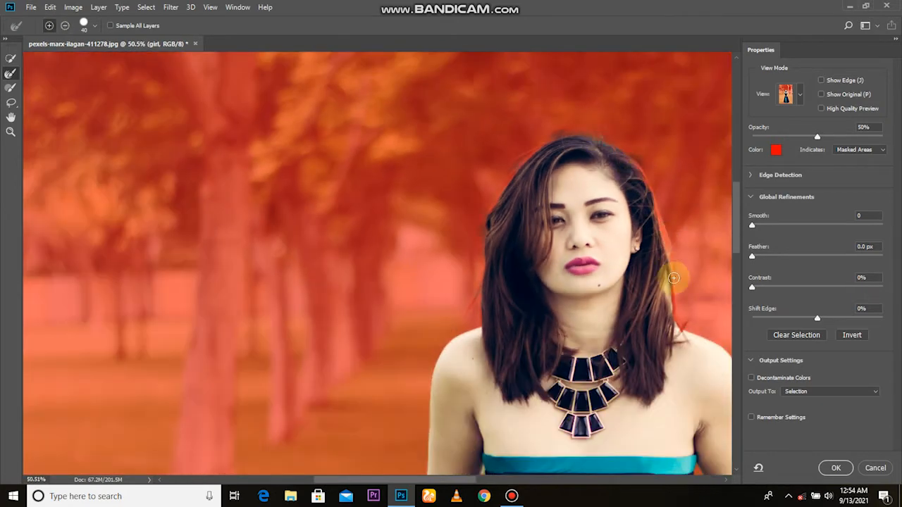
click(681, 319)
click(477, 297)
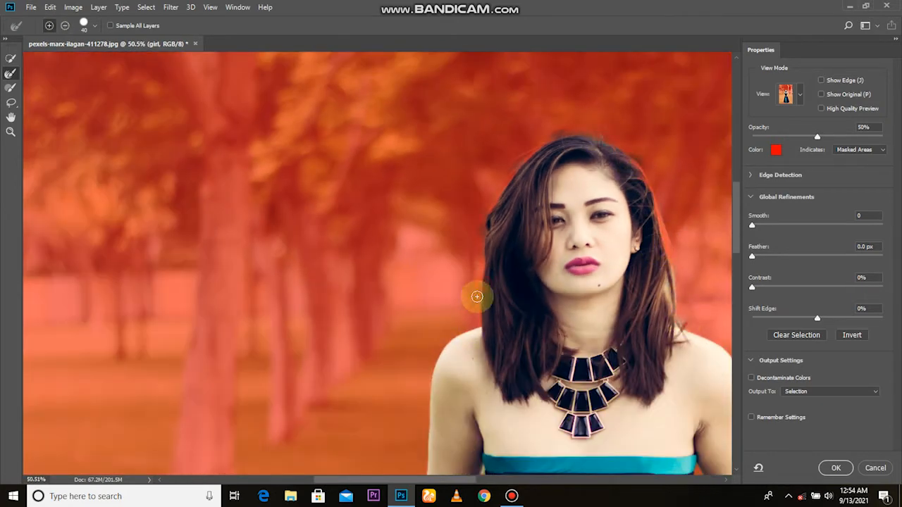
scroll(515, 171, up, 3)
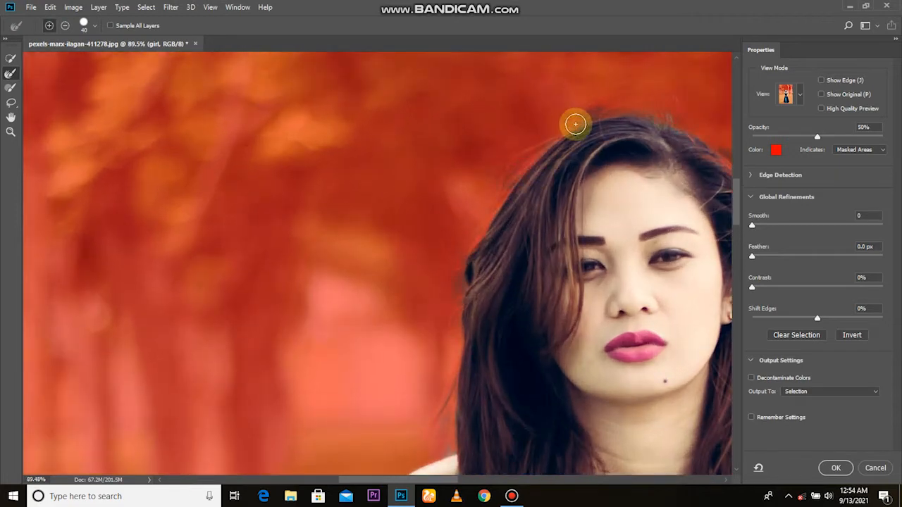
drag(617, 153, 519, 258)
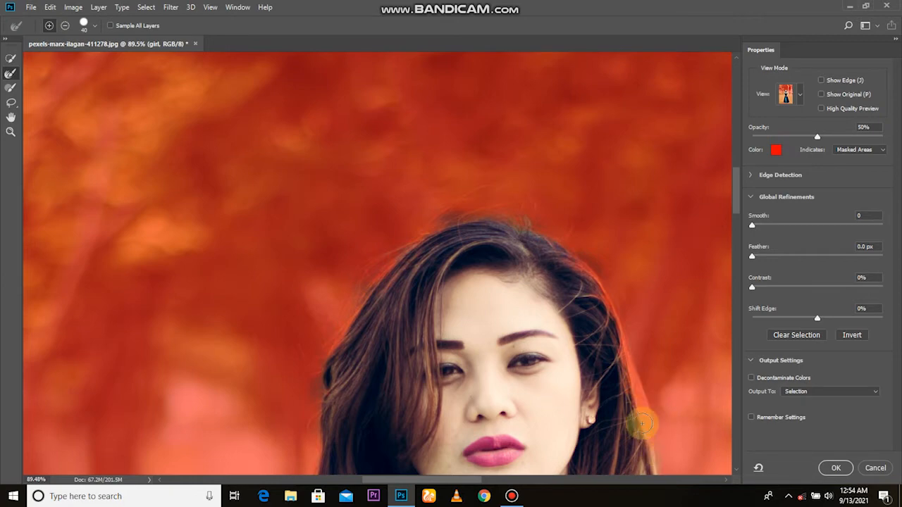
scroll(636, 375, down, 3)
key(alt)
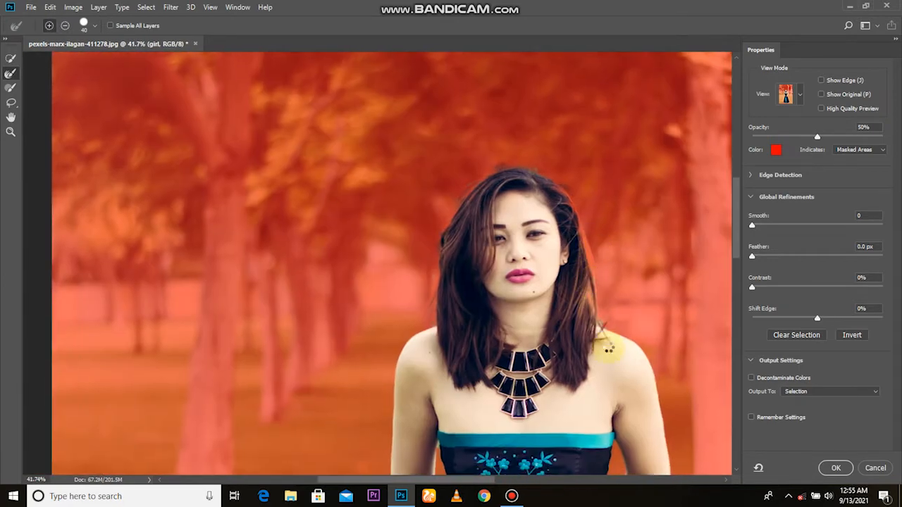
Refine the mask edge at the armpit beside the bodice and around the foot at the hem.
scroll(432, 302, down, 2)
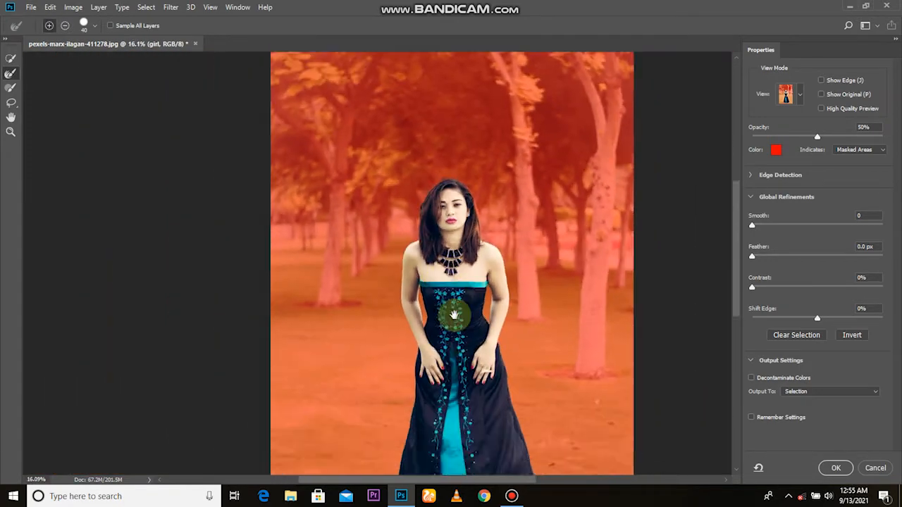
scroll(451, 317, up, 4)
mouse_move(358, 188)
mouse_down()
mouse_move(380, 319)
mouse_move(365, 207)
mouse_move(382, 270)
mouse_move(372, 340)
mouse_move(364, 171)
mouse_up()
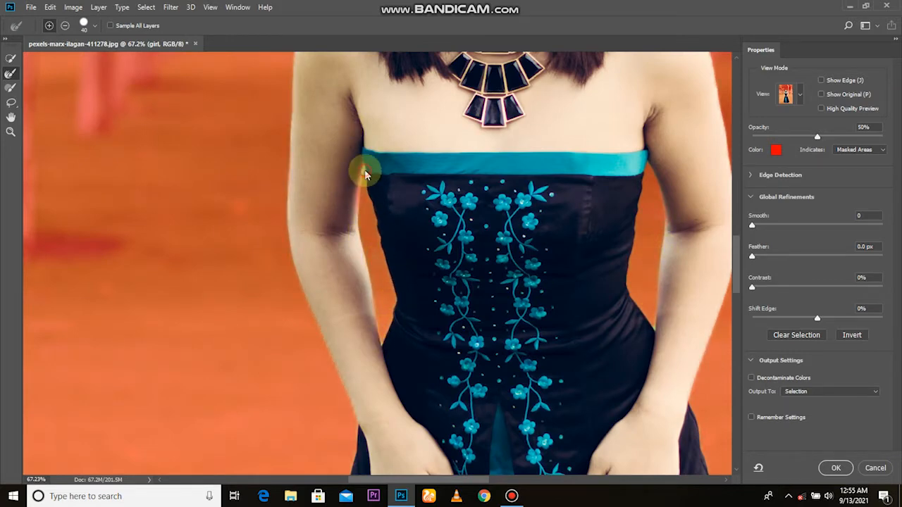
scroll(610, 302, down, 2)
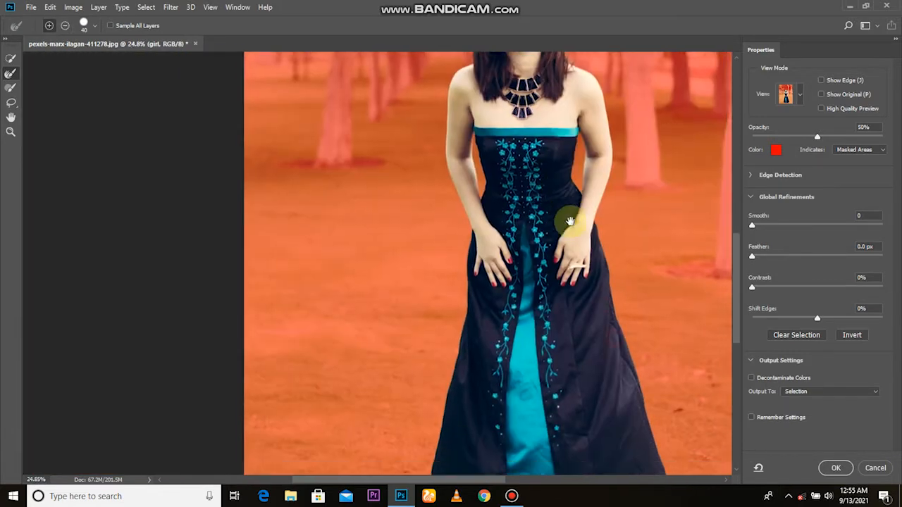
scroll(599, 396, up, 3)
mouse_move(541, 367)
mouse_down()
mouse_move(488, 357)
mouse_move(537, 375)
mouse_move(592, 368)
mouse_up()
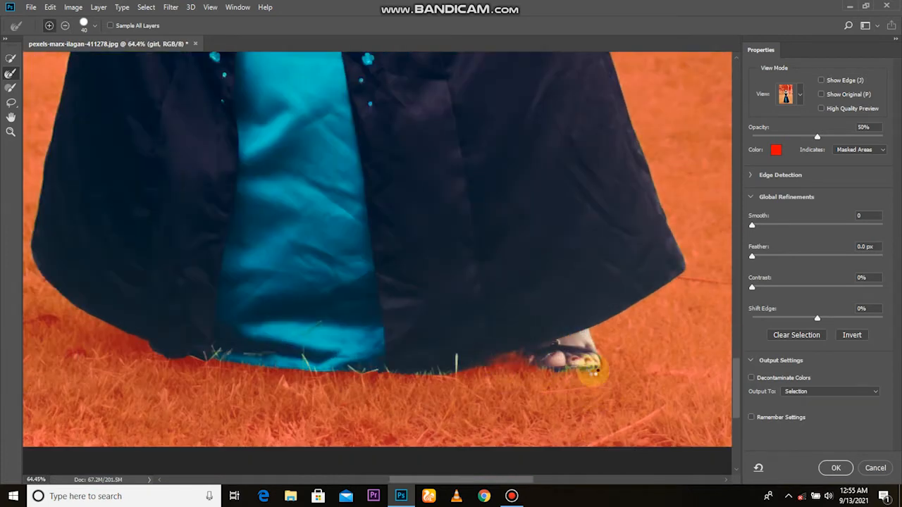
scroll(272, 378, down, 4)
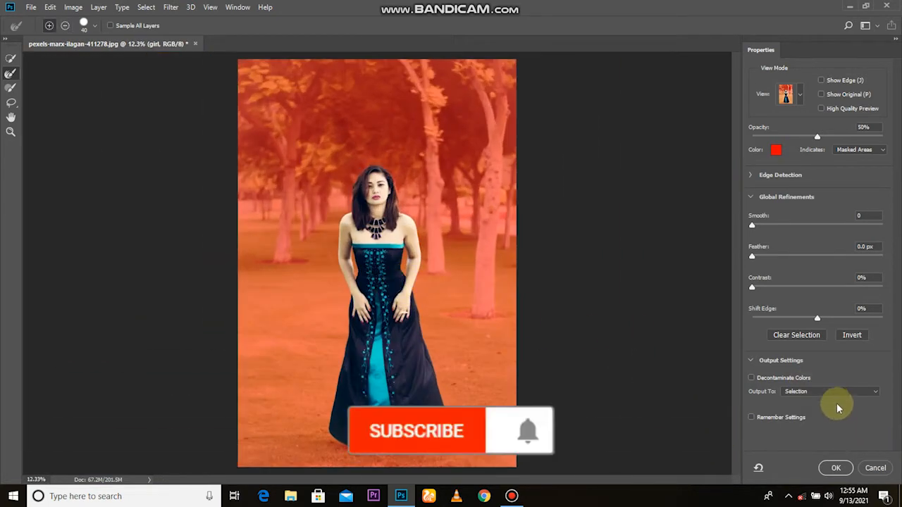
Output the refined selection to New Layer with Layer Mask.
click(835, 391)
click(817, 420)
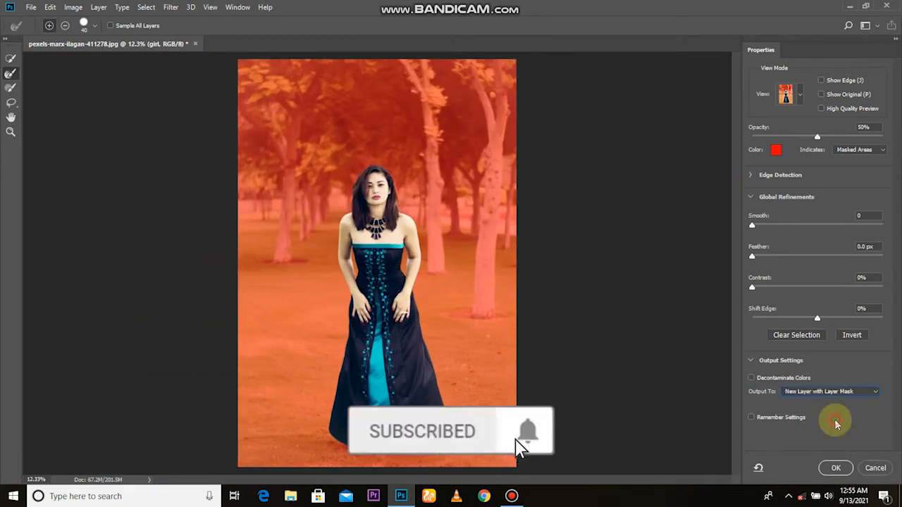
click(835, 468)
Load the girl copy layer's mask as a selection and make the blur layer active.
ctrl+click(815, 196)
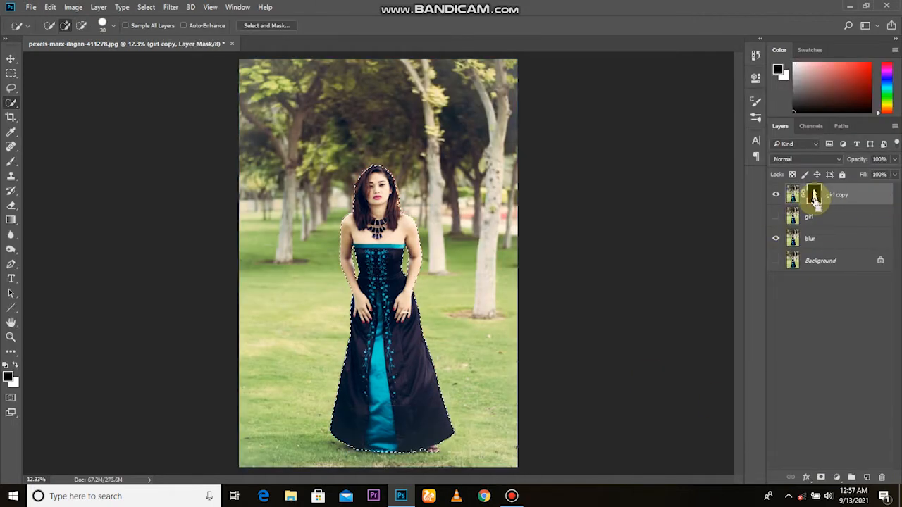
click(149, 8)
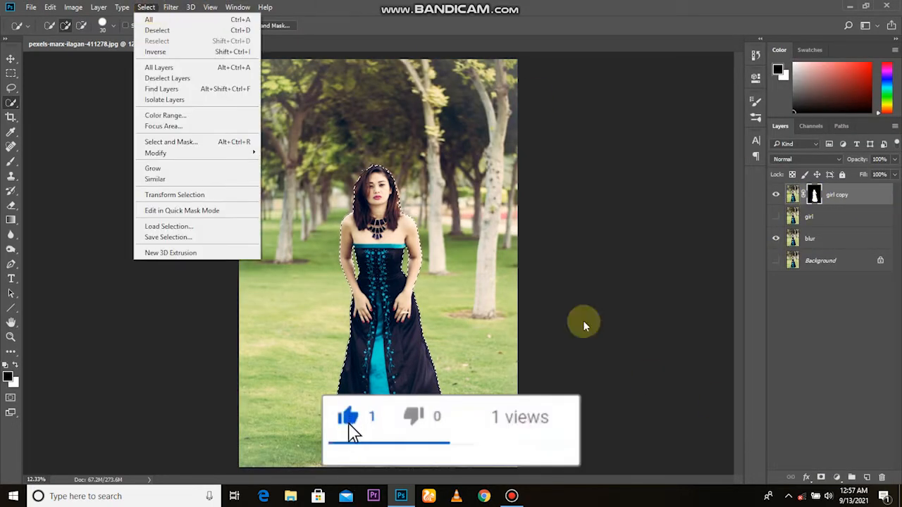
click(832, 240)
click(832, 239)
key(x)
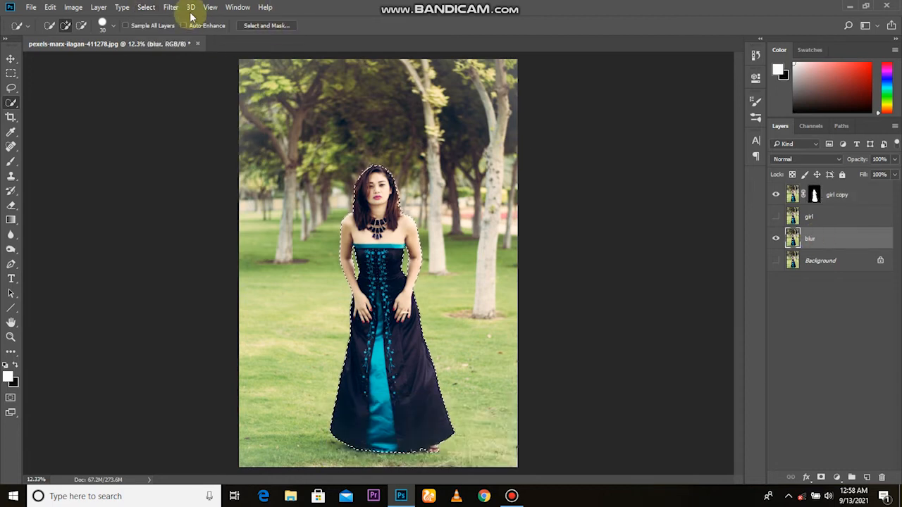
Expand the selection outward around the woman's outline.
click(146, 8)
mouse_move(176, 152)
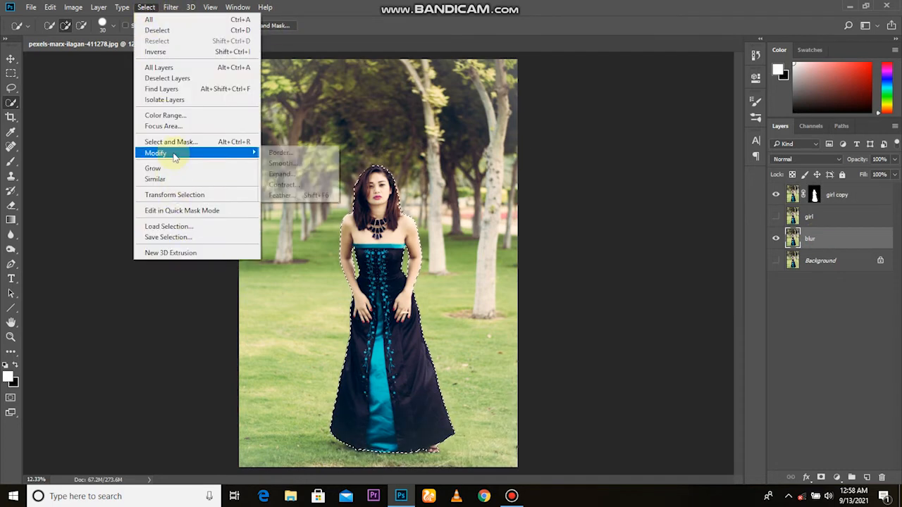
click(272, 170)
click(494, 167)
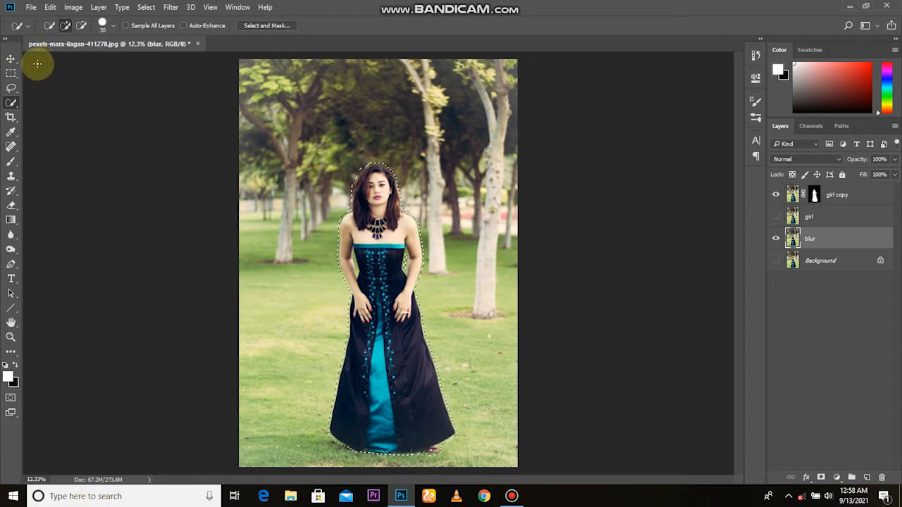
Fill the selected woman on the blur layer using Content-Aware with Color Adaptation, Normal mode and 100% opacity.
click(11, 59)
right_click(391, 266)
click(416, 287)
click(11, 103)
right_click(372, 166)
click(421, 171)
click(440, 139)
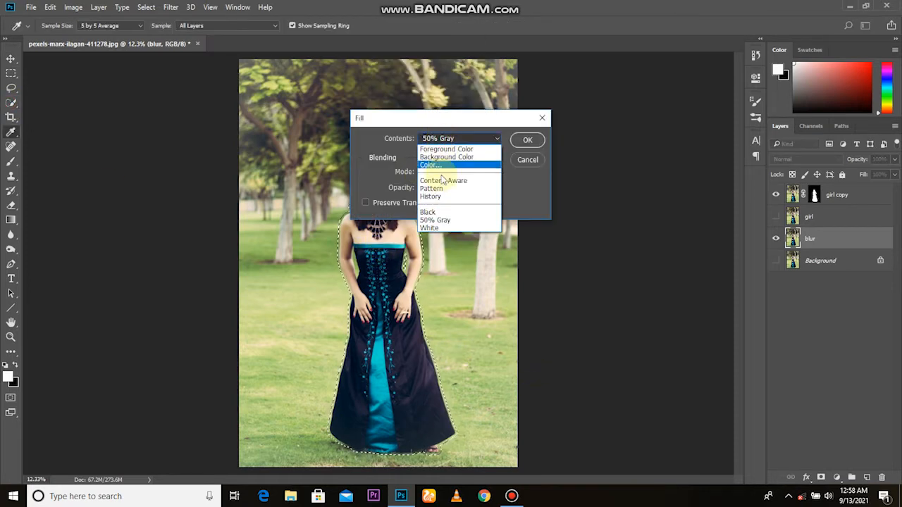
click(484, 181)
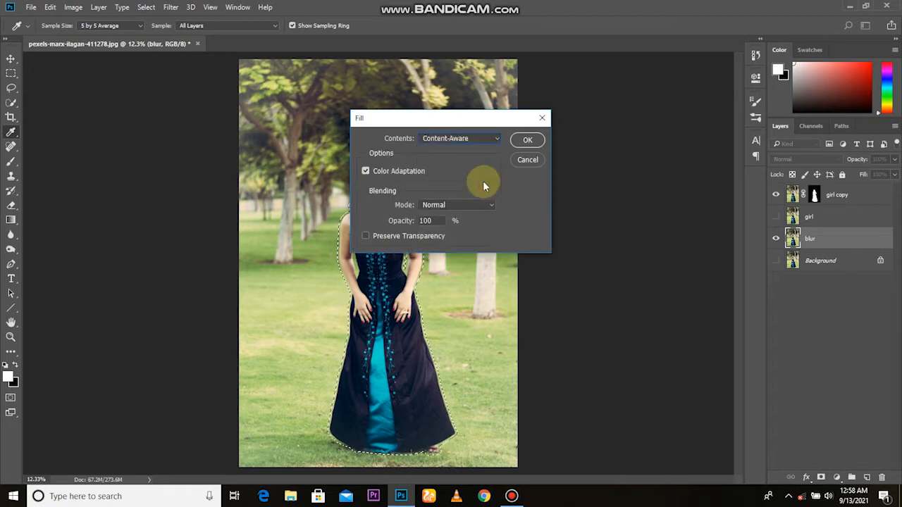
click(525, 140)
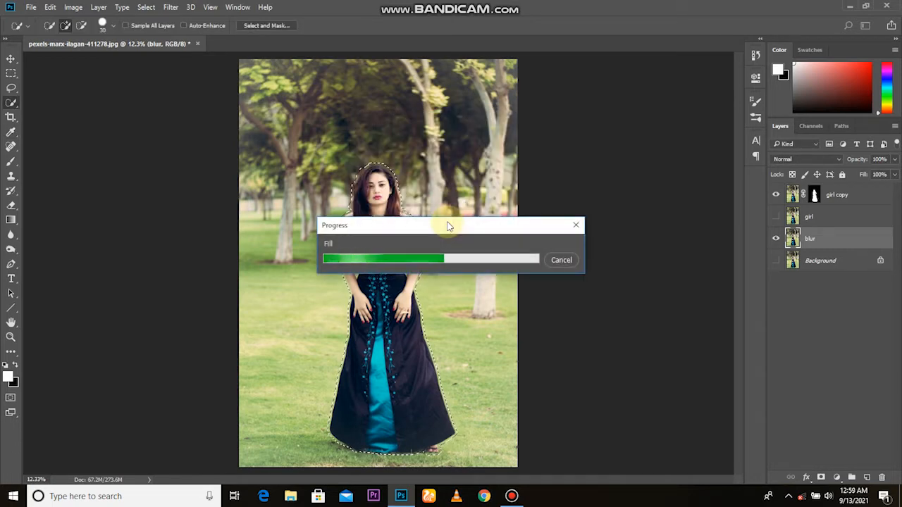
Toggle the girl copy layer's visibility to check the filled background, and delete the unmasked girl layer.
click(775, 200)
click(775, 199)
click(774, 200)
click(774, 201)
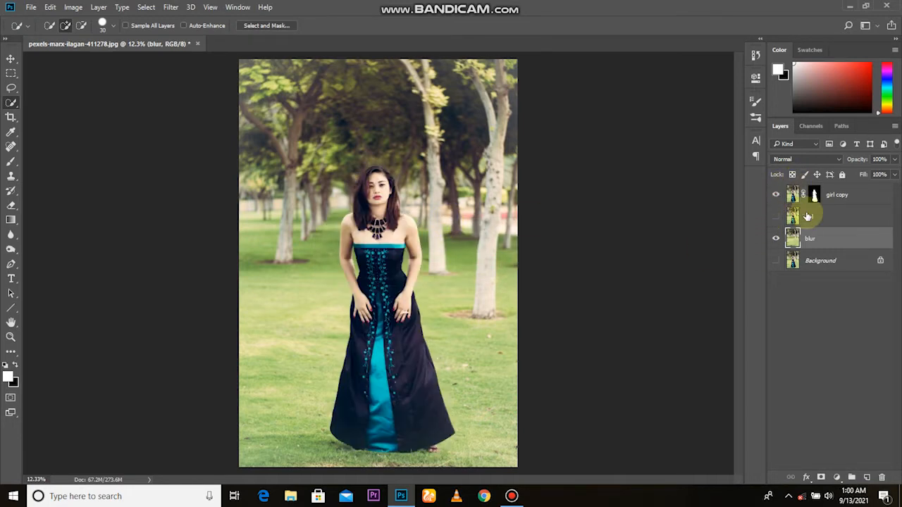
drag(829, 219, 881, 478)
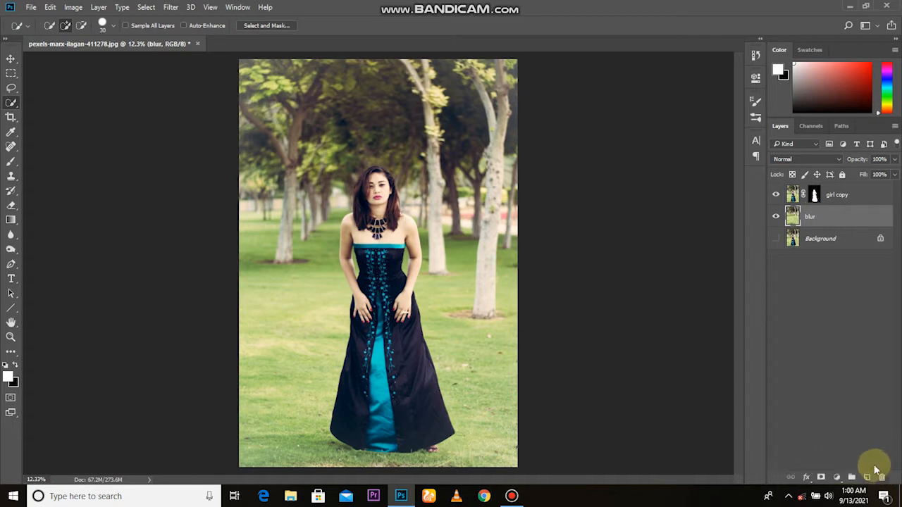
click(774, 195)
click(774, 196)
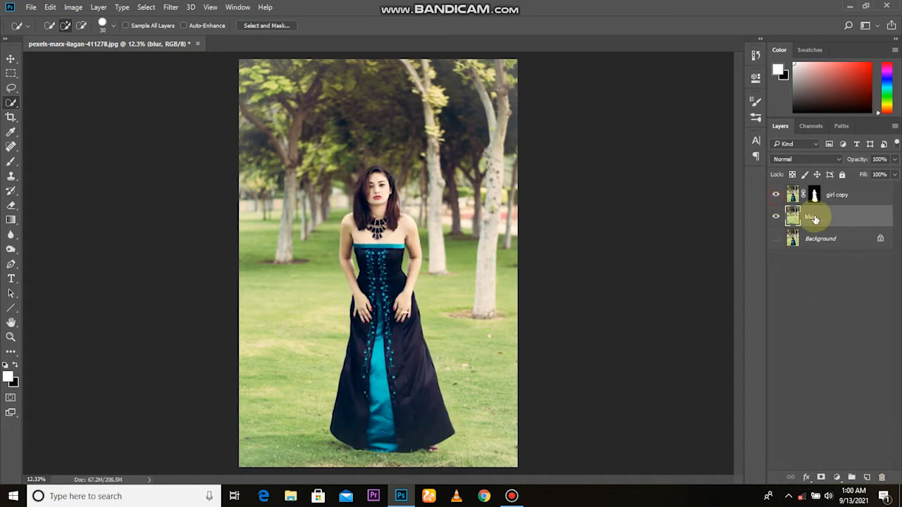
Start a Tilt-Shift blur on the blur layer and set its blur amount to 230 px.
click(171, 7)
mouse_move(220, 132)
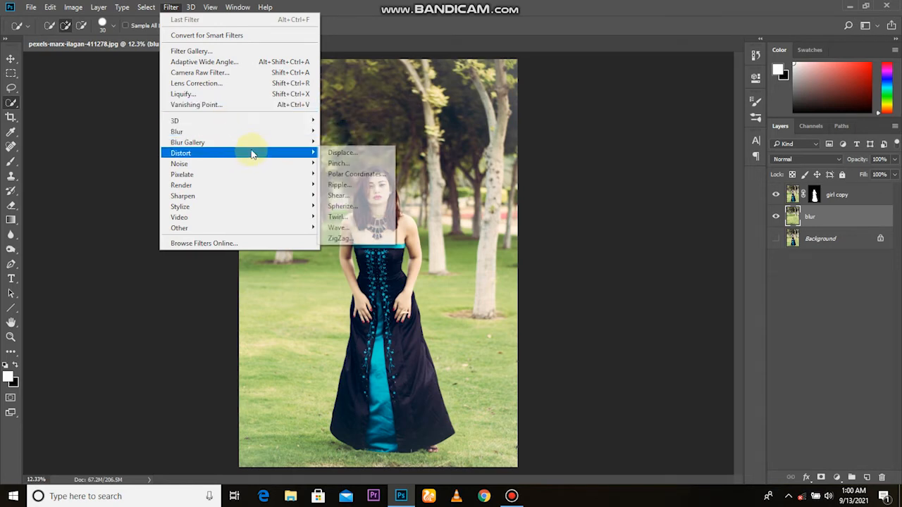
mouse_move(302, 146)
click(333, 164)
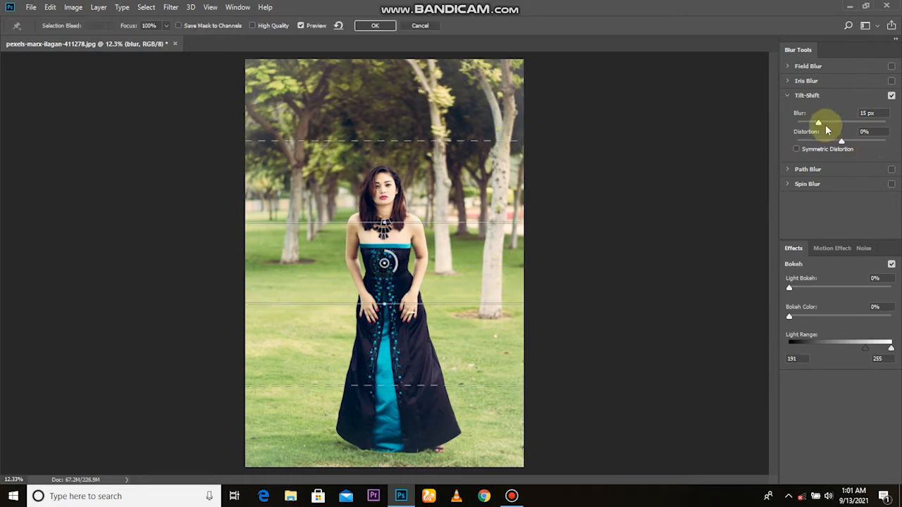
drag(851, 125, 867, 131)
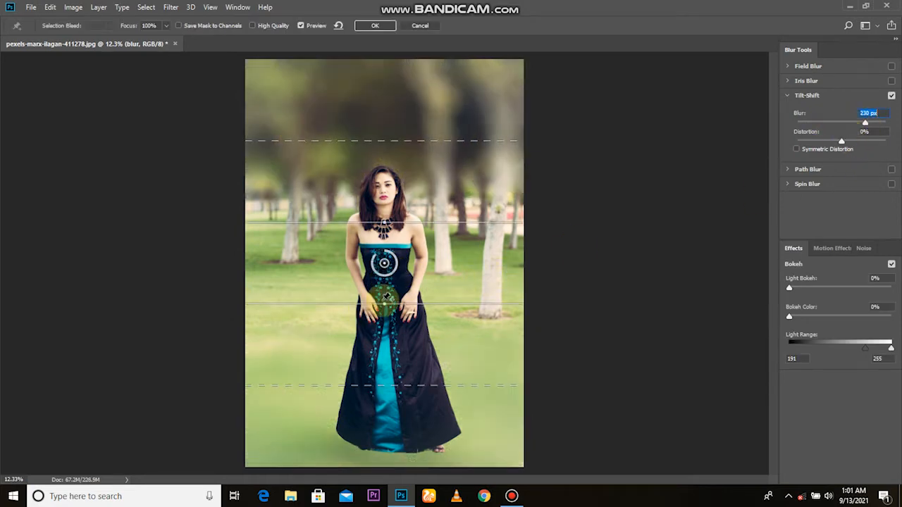
Set the Tilt-Shift blur amount to 173 px.
drag(387, 284, 382, 264)
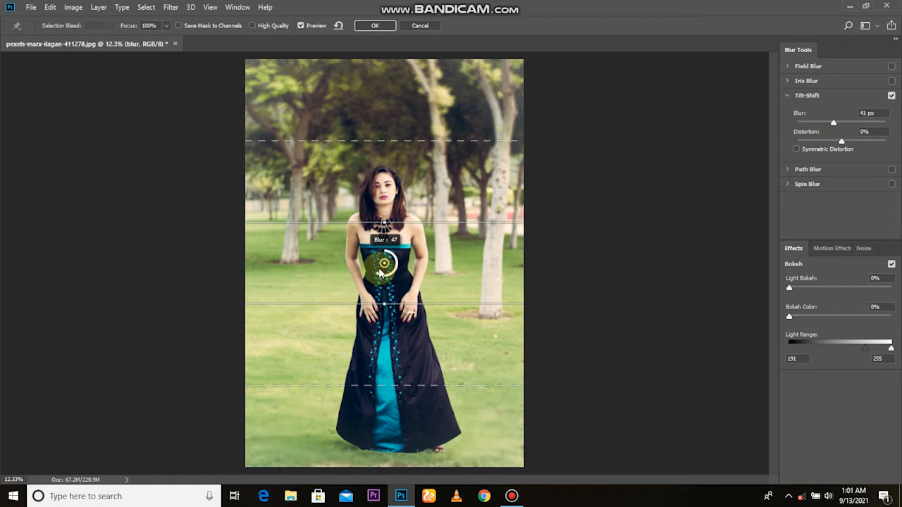
click(850, 124)
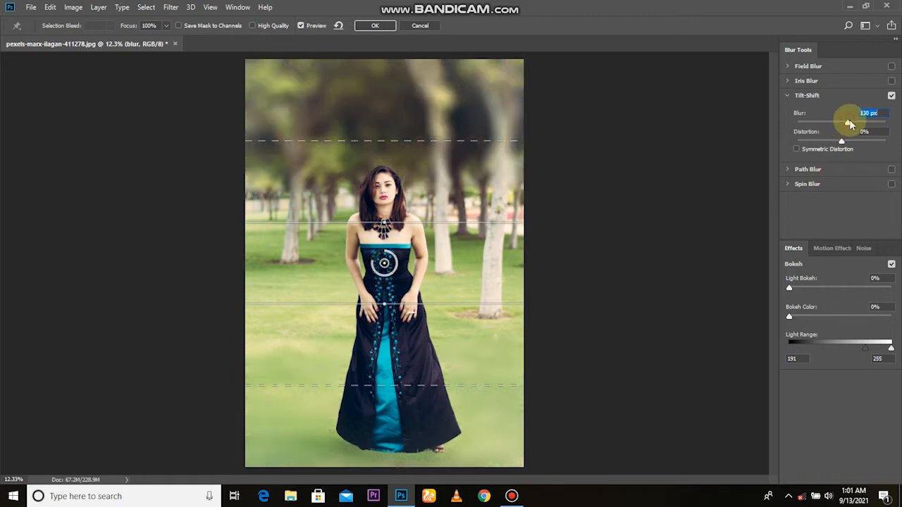
drag(851, 124, 855, 123)
Move the Tilt-Shift focus area down to the woman's feet, raise its dashed transition line to her hands, and apply the blur.
drag(454, 273, 458, 431)
key(ctrl+minus)
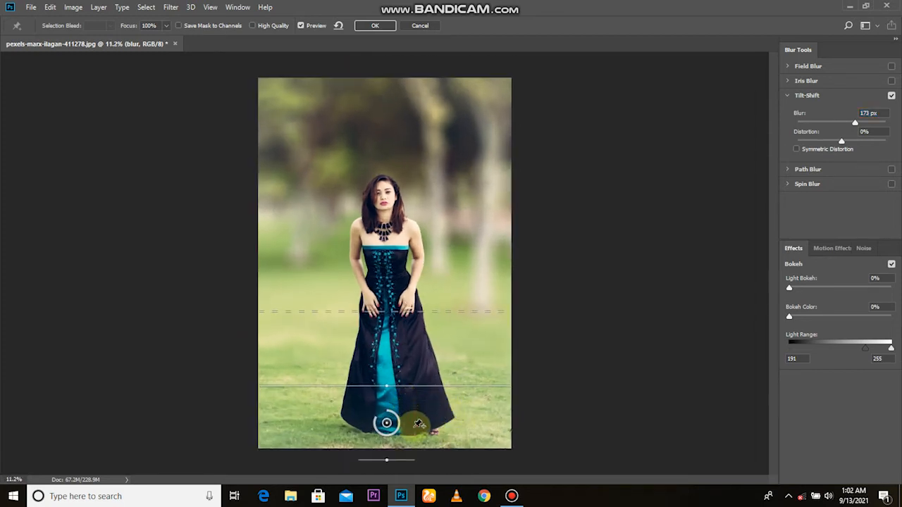
drag(418, 437, 381, 414)
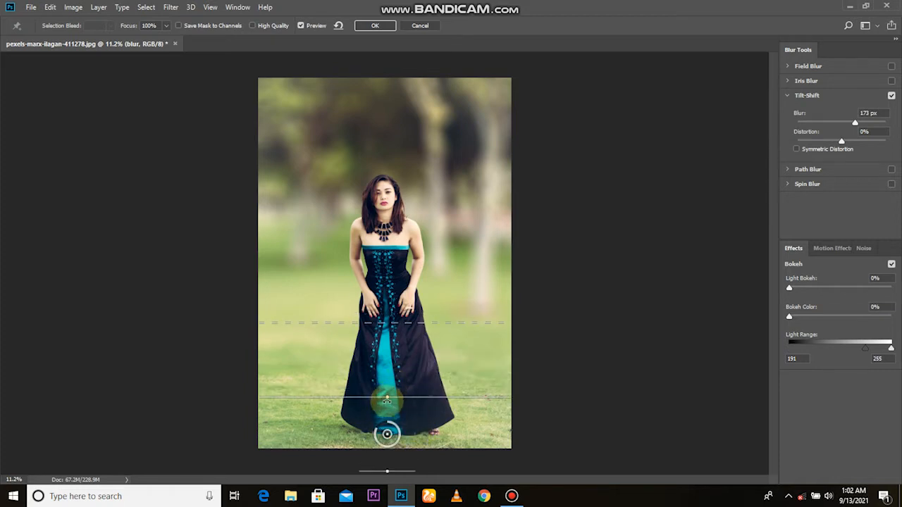
drag(395, 300, 393, 286)
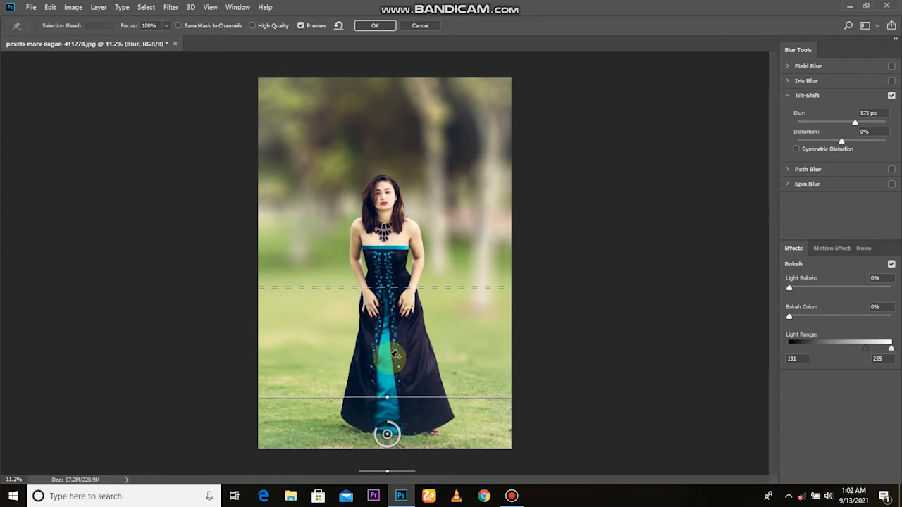
drag(392, 397, 412, 399)
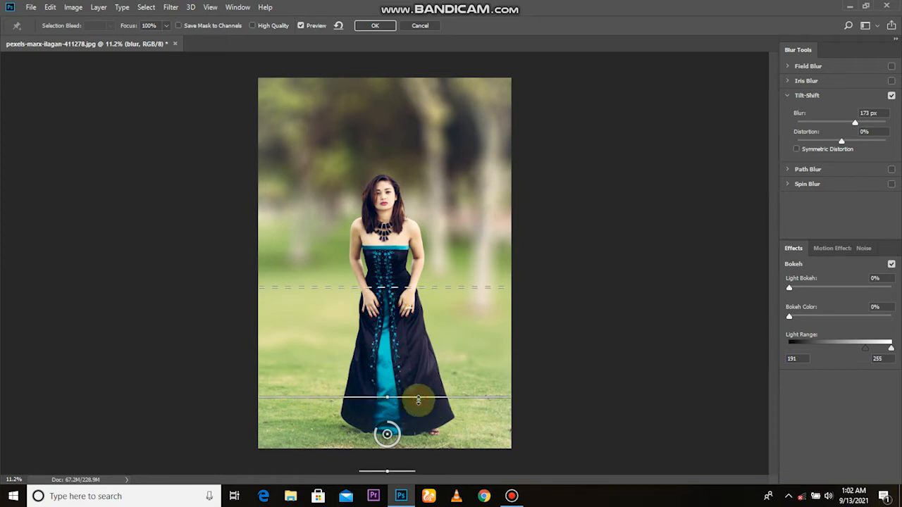
click(376, 27)
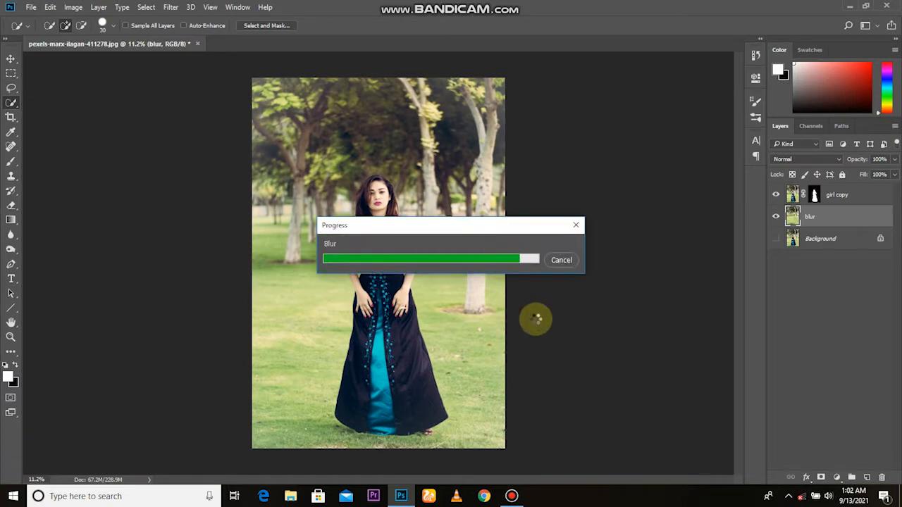
Toggle the blur layer's visibility and inspect the blurred background around the woman.
click(775, 217)
click(775, 216)
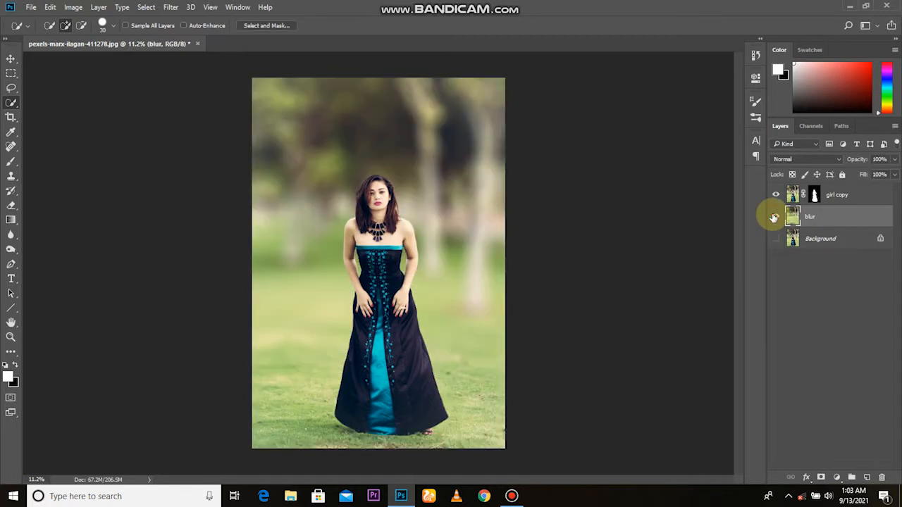
click(11, 59)
scroll(442, 337, up, 3)
scroll(443, 333, down, 3)
scroll(444, 333, up, 1)
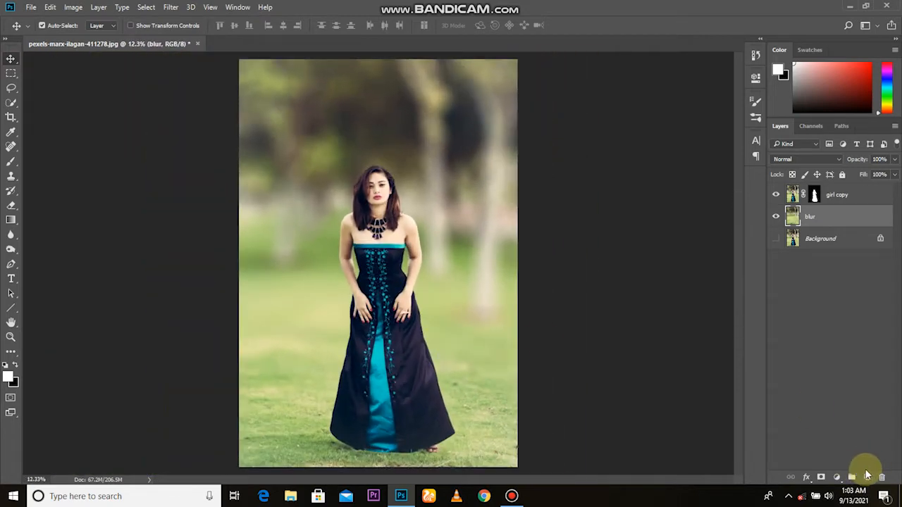
On a new layer above girl copy, paint one soft white spot in the photo's upper-left background with a 2800 px brush at 100% opacity.
click(845, 195)
click(867, 478)
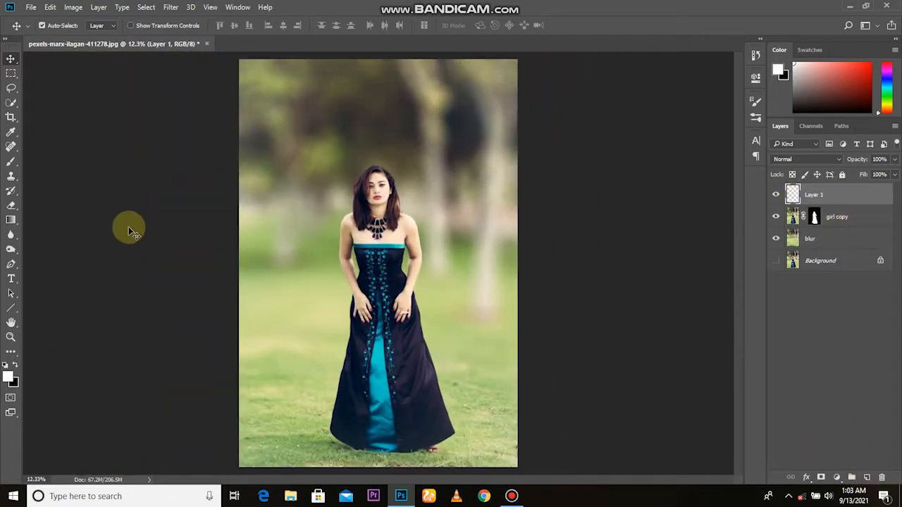
click(14, 160)
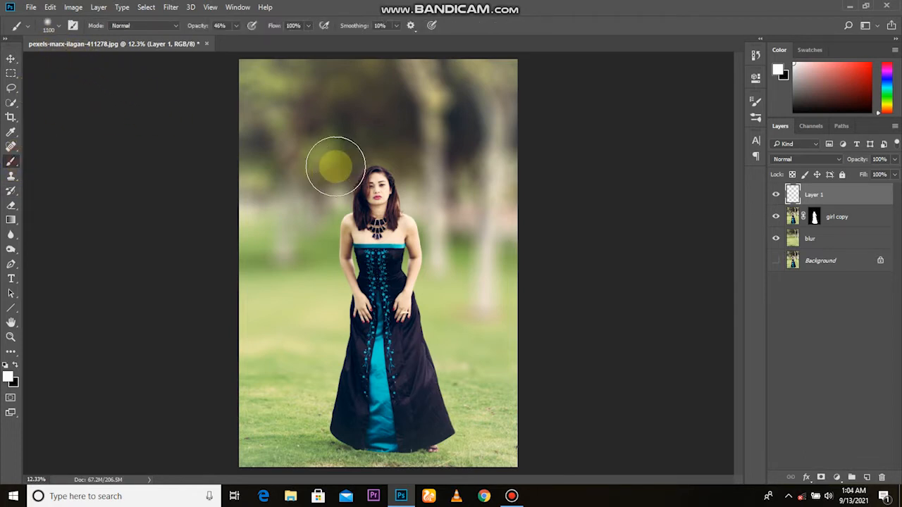
key(bracketright)
key(bracketright)
key(bracketright)
key(bracketright)
key(bracketright)
key(bracketright)
scroll(343, 206, down, 2)
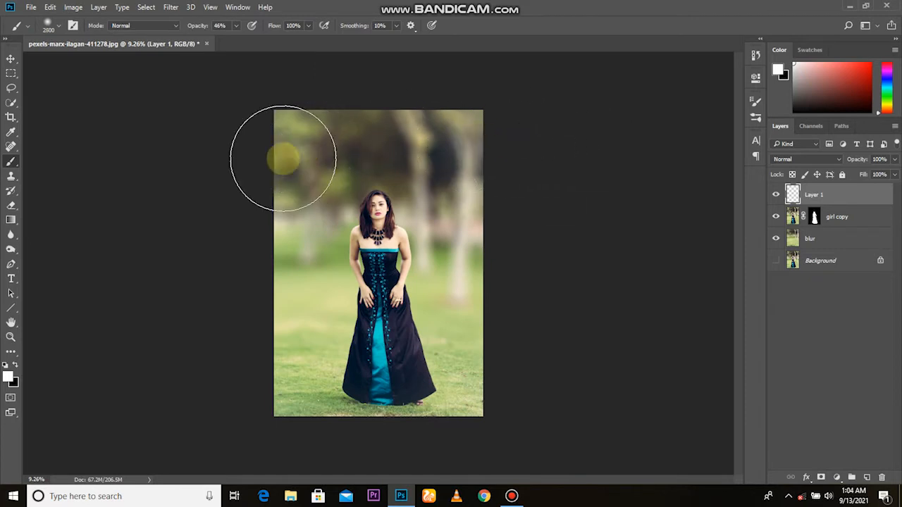
key(bracketright)
key(bracketright)
key(bracketright)
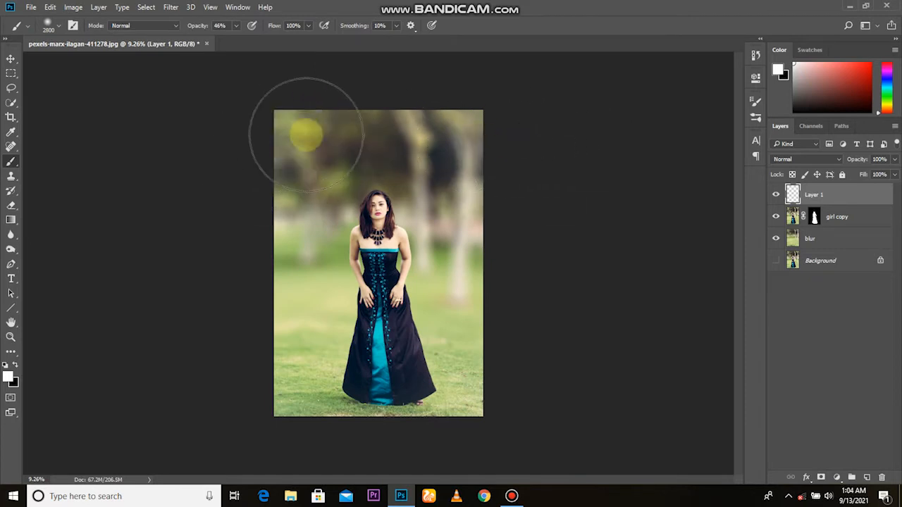
drag(203, 27, 258, 27)
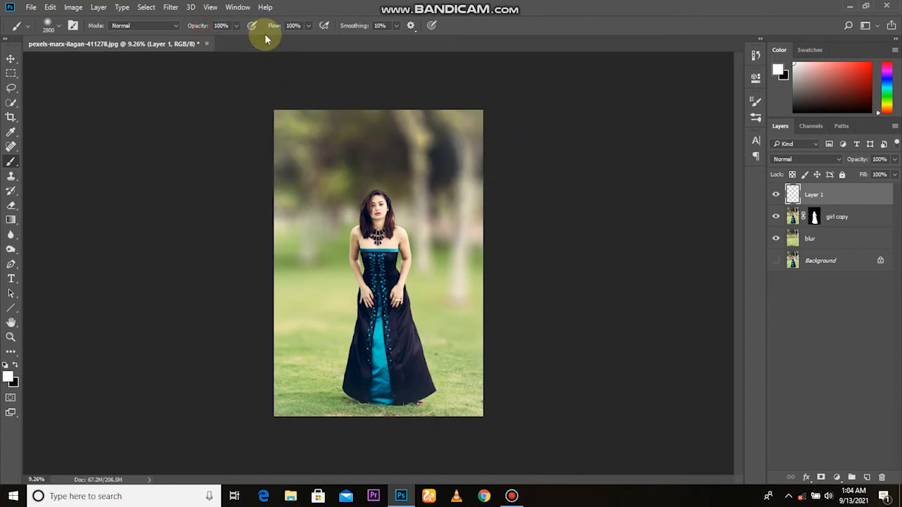
click(304, 132)
Transform the white spot to about 220% width and 172% height, rotated and skewed into a large glow over the photo's upper-left corner.
click(10, 58)
key(ctrl+t)
drag(426, 253, 524, 353)
mouse_move(327, 167)
mouse_down()
mouse_move(336, 182)
mouse_move(328, 168)
mouse_up()
drag(431, 110, 463, 96)
drag(377, 171, 398, 196)
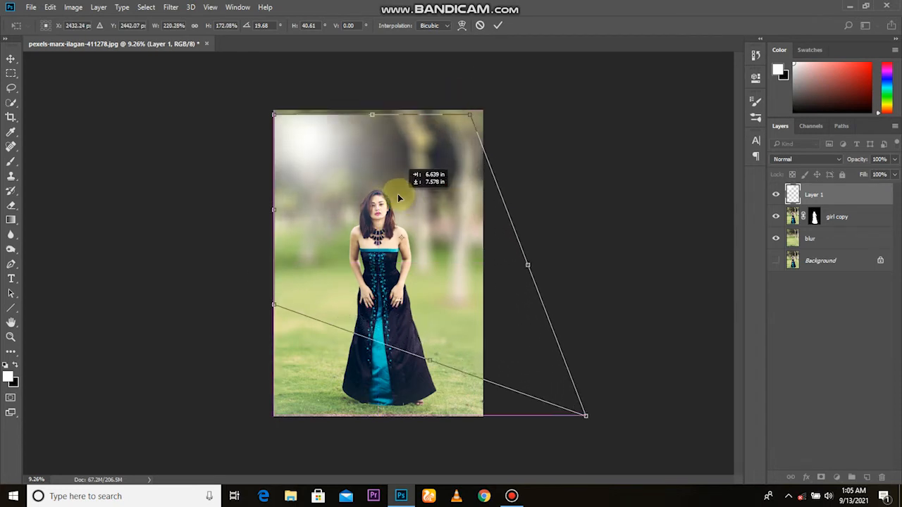
click(497, 26)
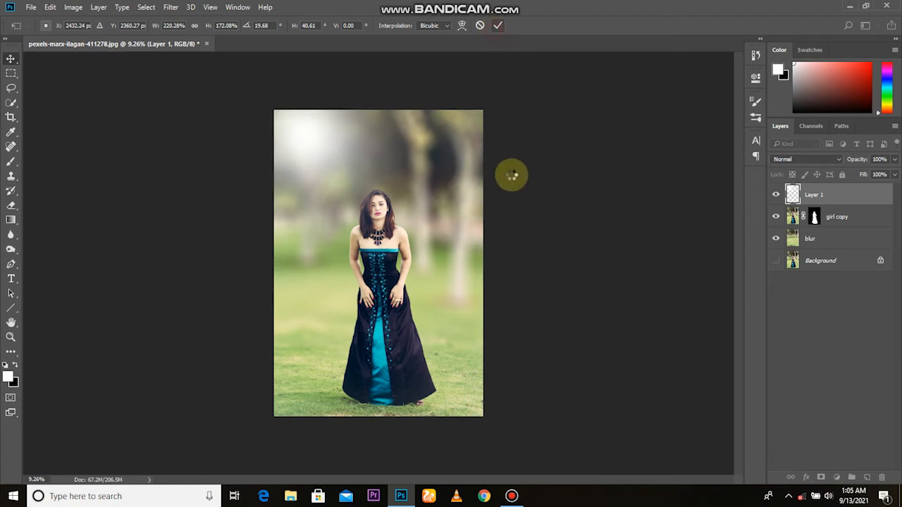
Reduce the white glow layer's opacity to 73%.
key(ctrl+0)
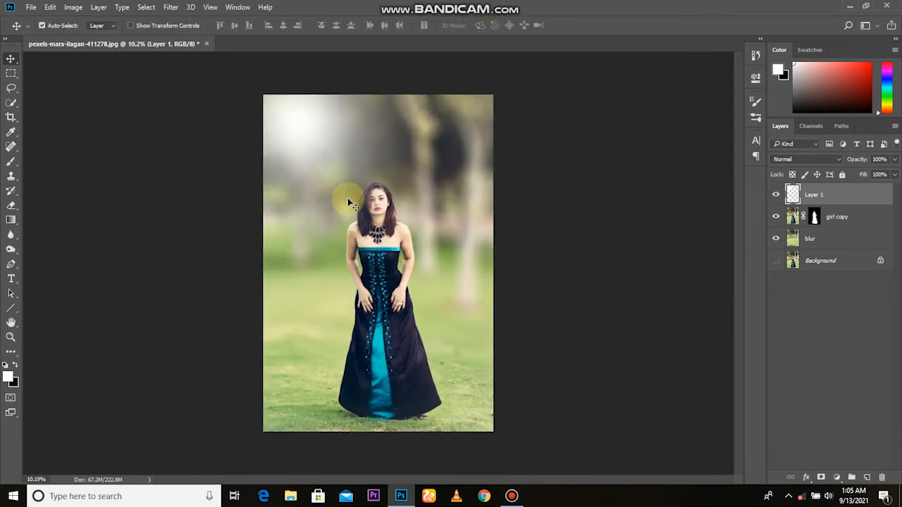
drag(854, 165, 869, 152)
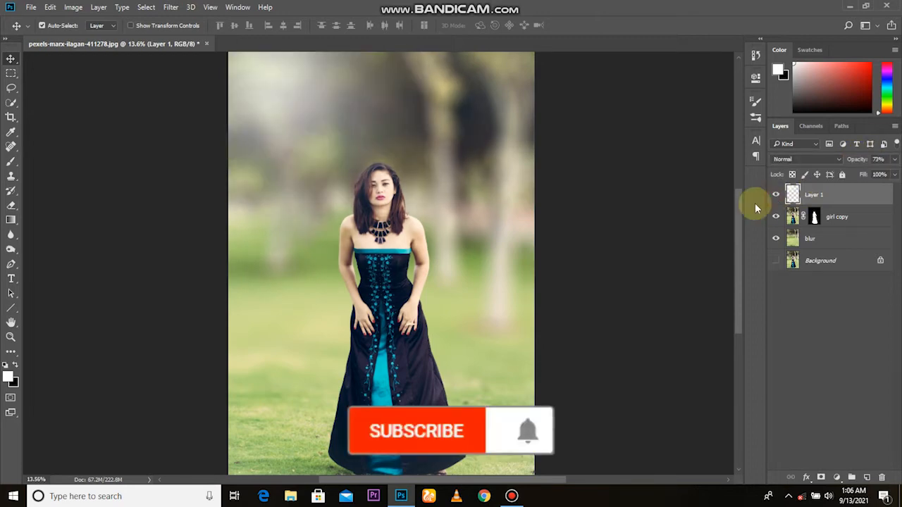
scroll(629, 239, down, 1)
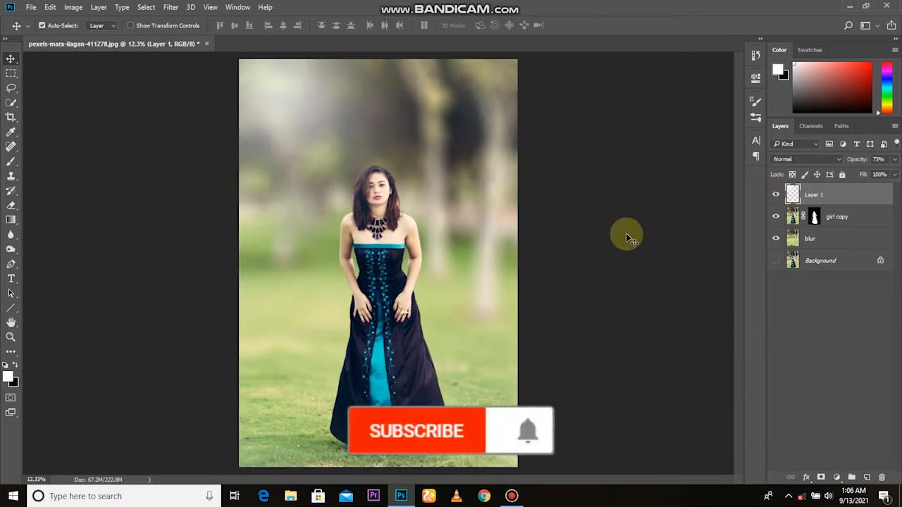
Add a Color Balance adjustment layer above the glow and shift its midtones toward magenta to about -13.
click(838, 479)
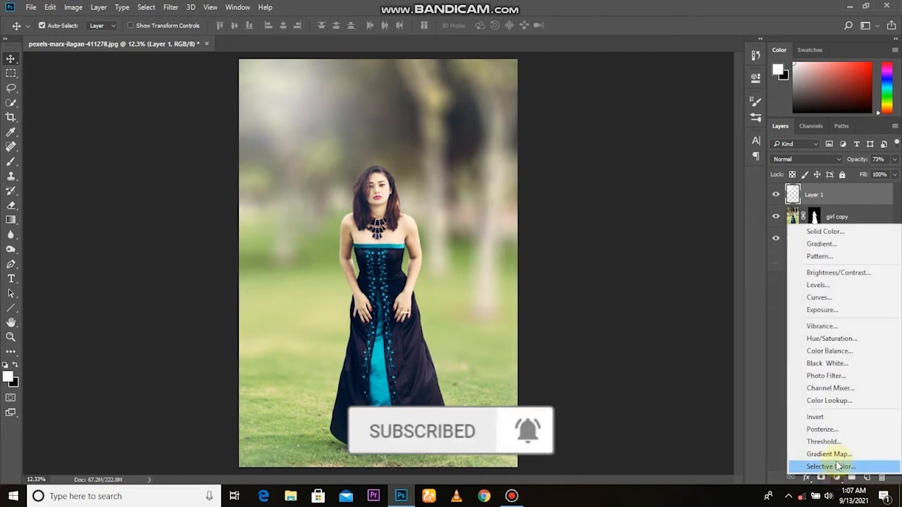
click(846, 353)
drag(641, 157, 629, 161)
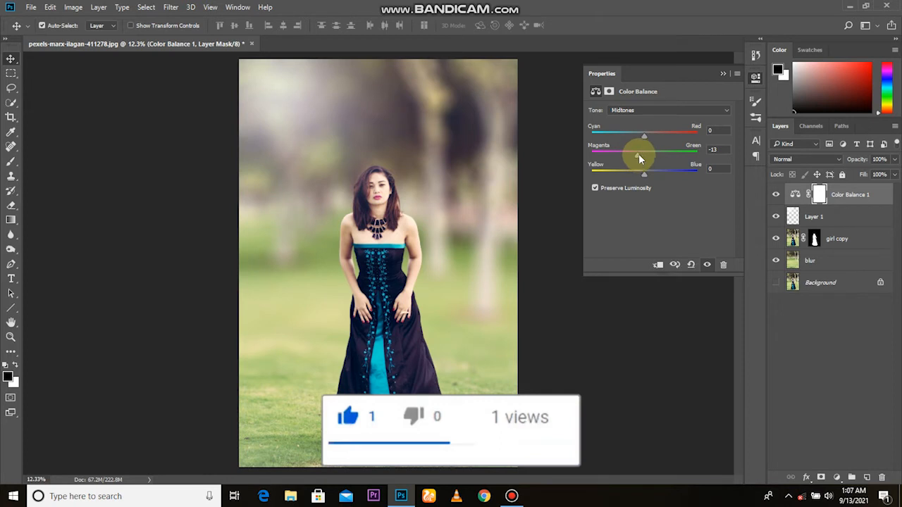
Set the Color Balance shadows to -26 on Cyan–Red and +12 on Yellow–Blue.
click(651, 111)
click(620, 120)
mouse_move(646, 171)
mouse_down()
mouse_move(616, 179)
mouse_move(661, 181)
mouse_move(652, 179)
mouse_up()
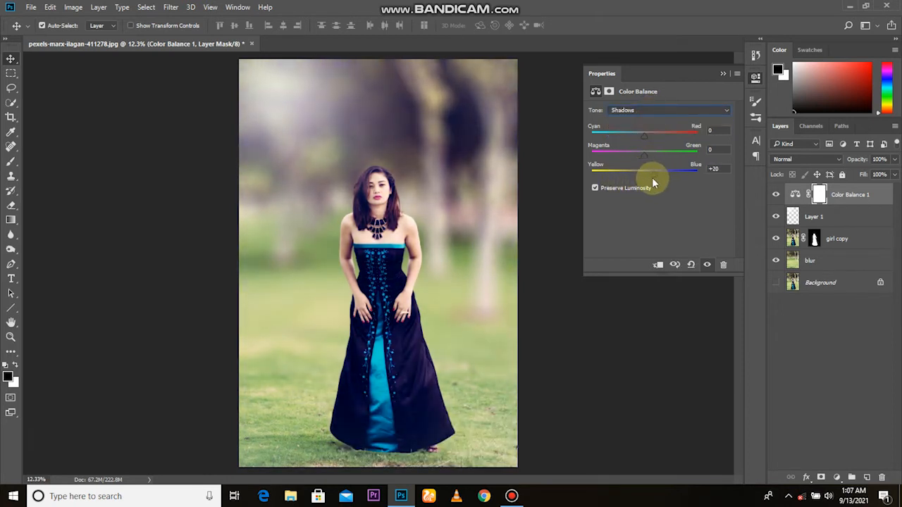
mouse_move(637, 141)
mouse_down()
mouse_move(691, 145)
mouse_move(642, 150)
mouse_up()
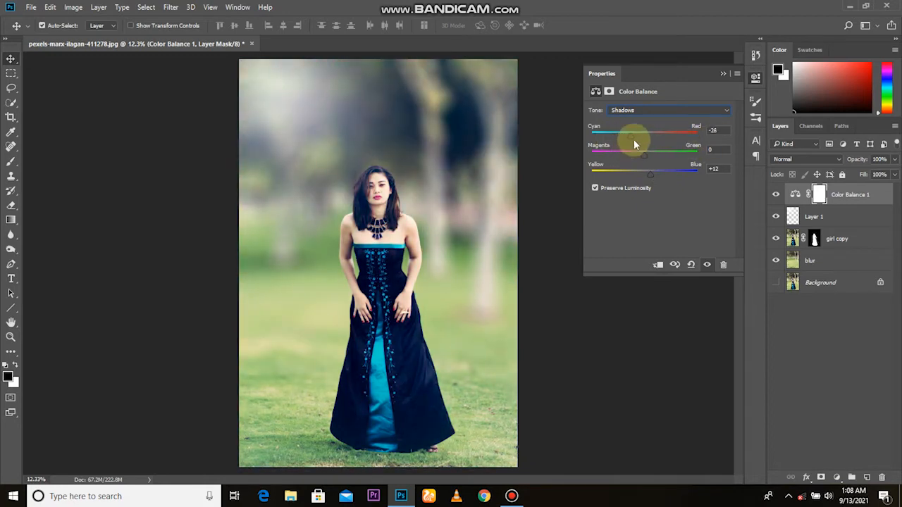
Set the Color Balance highlights to +13 on Cyan–Red and -17 on Yellow–Blue, and compare the photo with and without the adjustment.
click(647, 133)
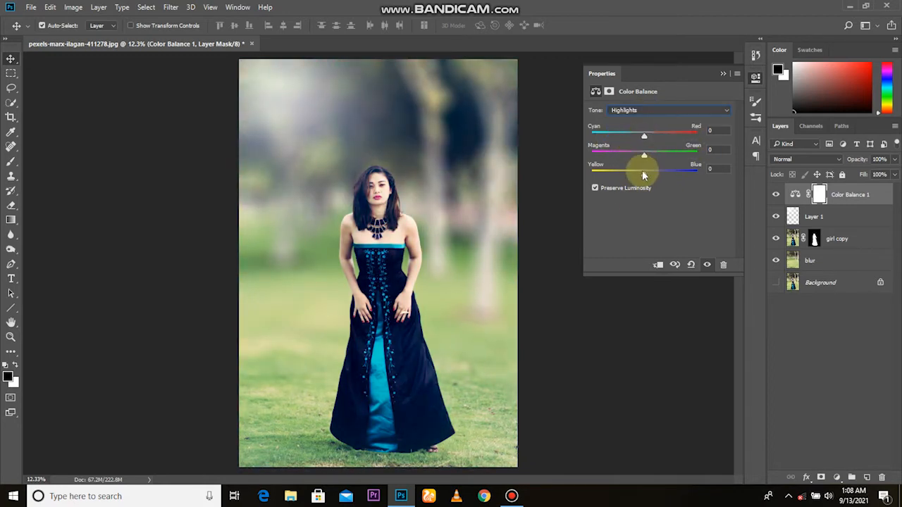
drag(642, 173, 686, 185)
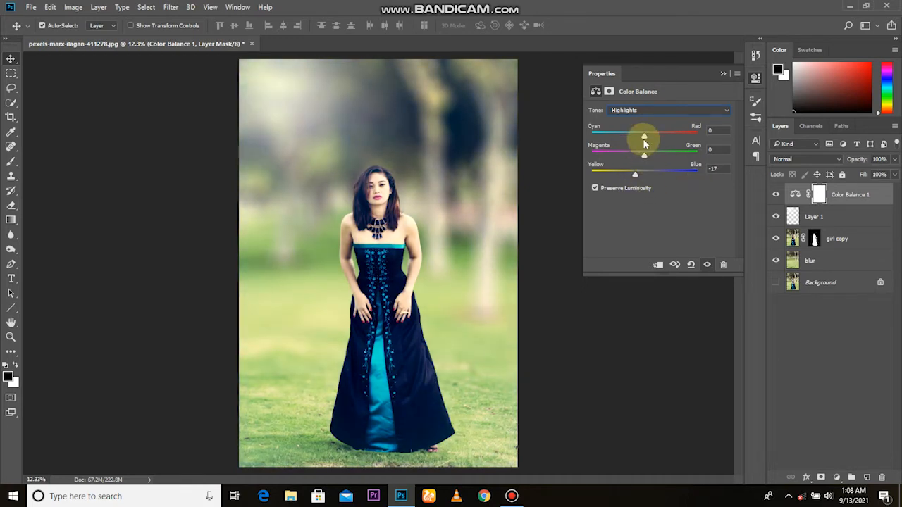
drag(646, 137, 655, 142)
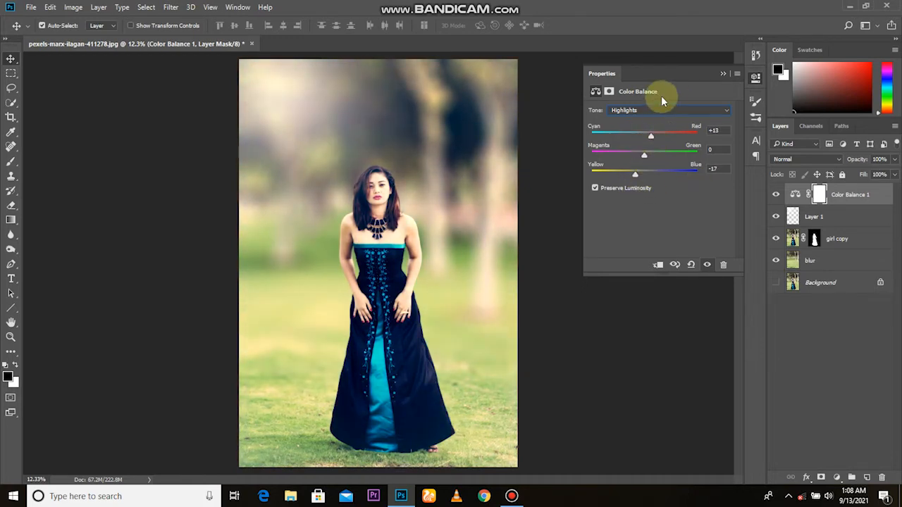
click(721, 75)
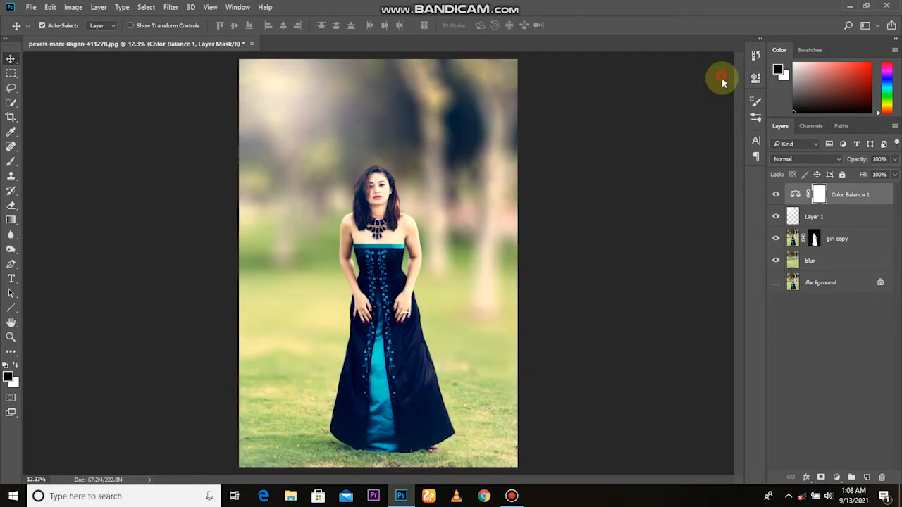
click(773, 195)
click(774, 196)
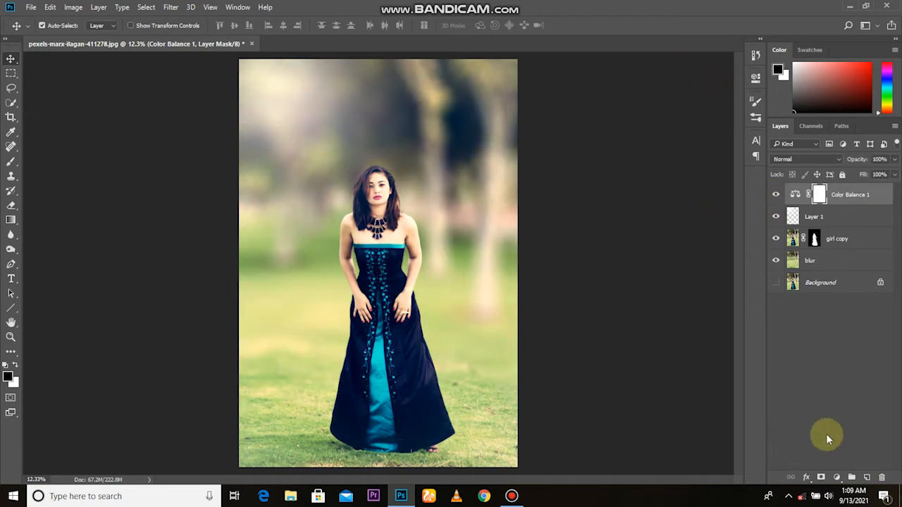
Add a Curves adjustment layer on top and pull the RGB curve's white point far down to darken the whole photo.
click(836, 477)
click(835, 302)
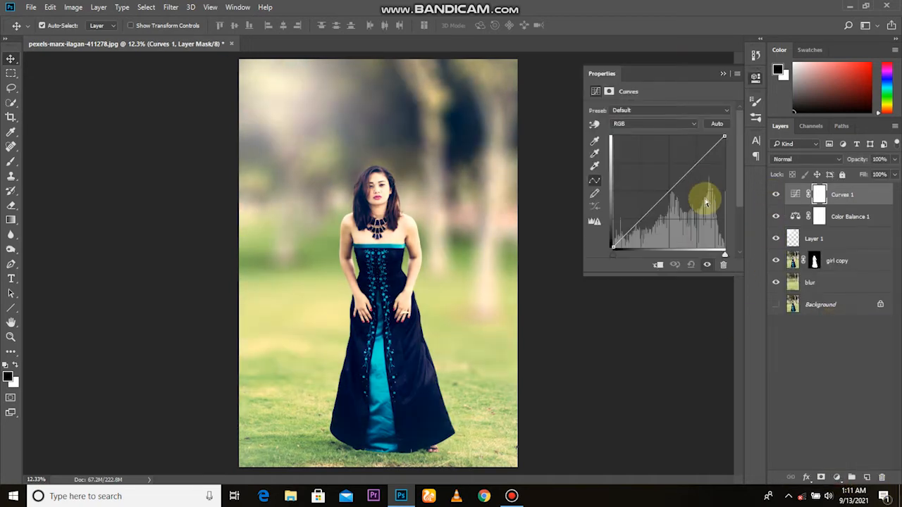
drag(725, 137, 724, 224)
click(723, 73)
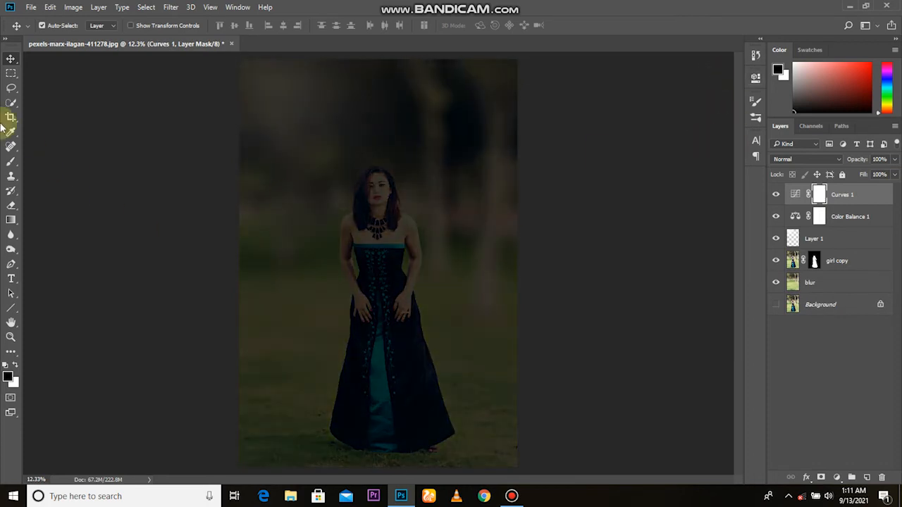
Paint black on the Curves mask over the woman and upper background, keeping the lower edges dark, and compare with the layer hidden.
click(11, 161)
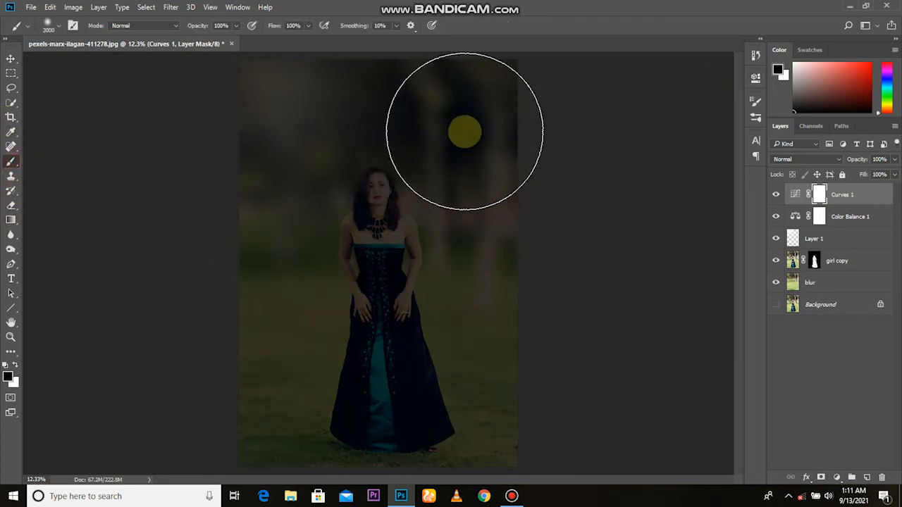
mouse_move(468, 140)
mouse_down()
mouse_move(281, 114)
mouse_move(299, 123)
mouse_move(337, 181)
mouse_move(357, 173)
mouse_move(370, 120)
mouse_move(387, 144)
mouse_move(367, 248)
mouse_move(330, 252)
mouse_move(348, 310)
mouse_move(333, 337)
mouse_move(370, 381)
mouse_move(397, 389)
mouse_move(192, 316)
mouse_move(277, 366)
mouse_move(345, 271)
mouse_move(409, 153)
mouse_move(383, 147)
mouse_move(414, 223)
mouse_move(165, 148)
mouse_up()
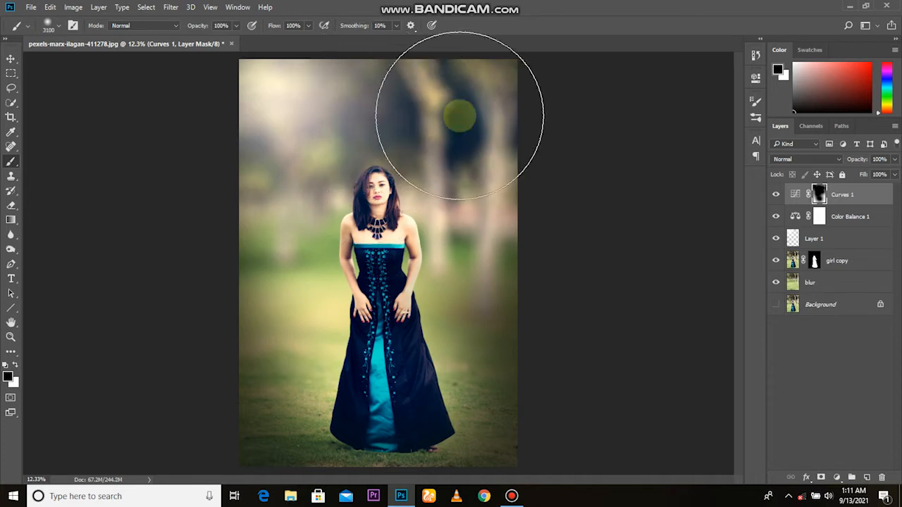
click(10, 59)
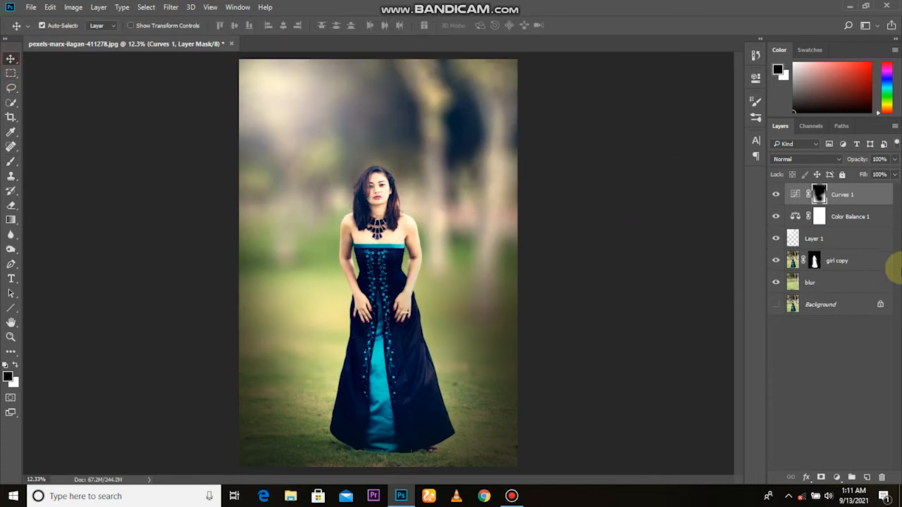
click(776, 195)
click(776, 195)
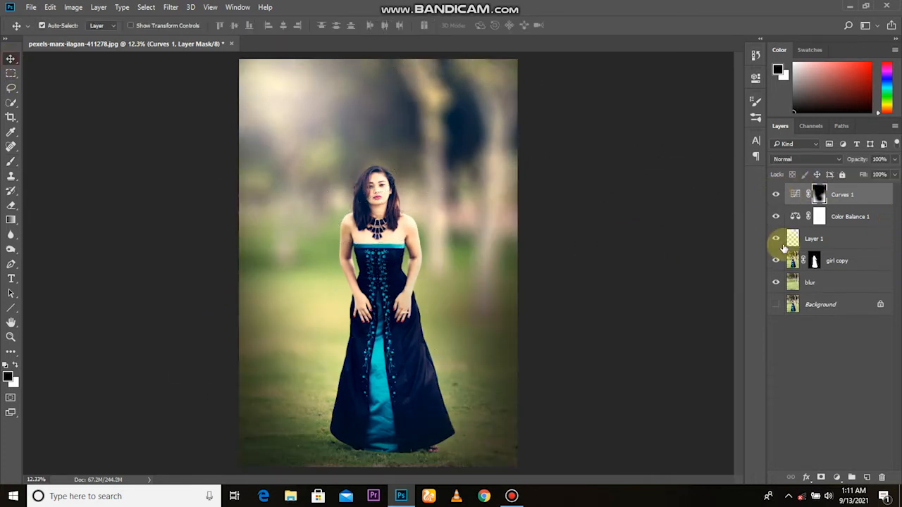
Try painting white on the Curves mask over the grass at the photo's lower-left edge, and undo the strokes.
click(8, 163)
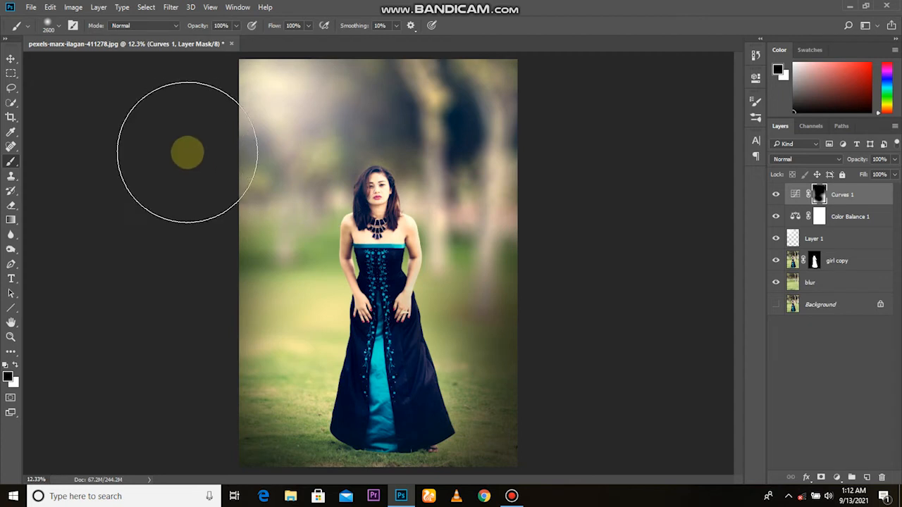
click(11, 59)
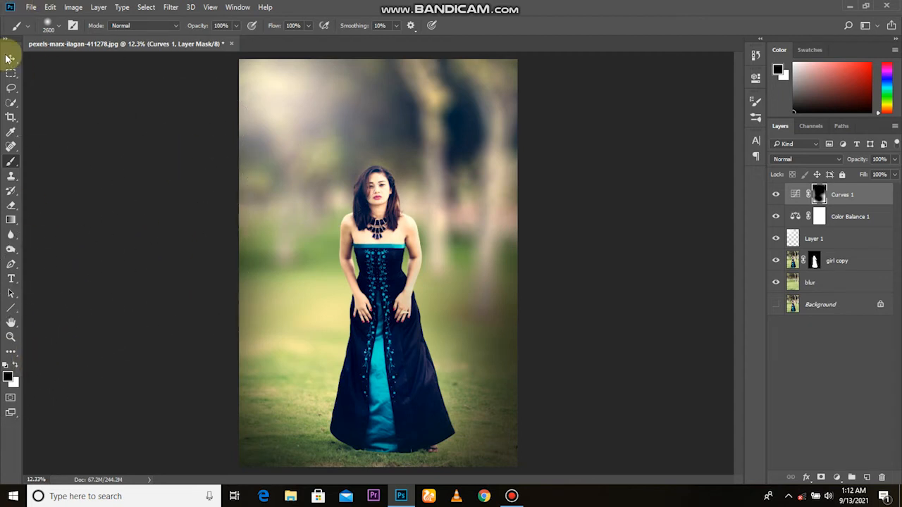
click(15, 365)
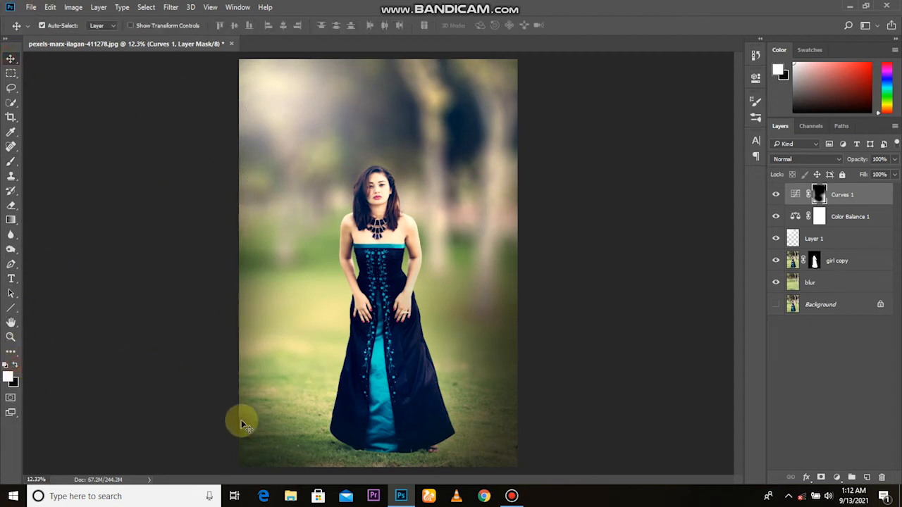
click(10, 165)
click(287, 428)
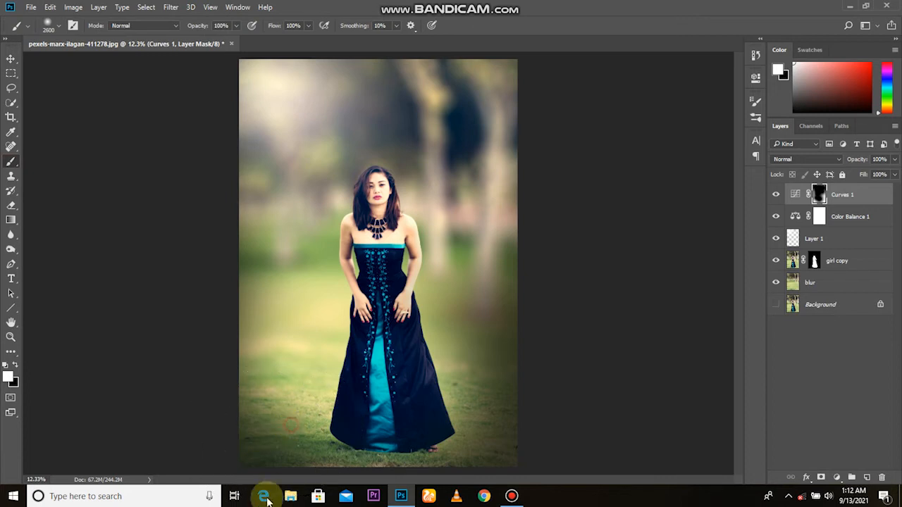
key(ctrl+z)
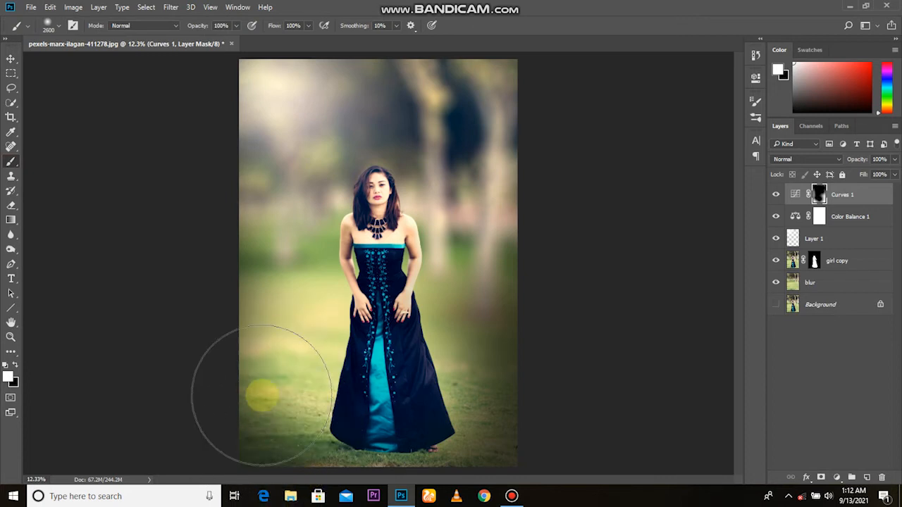
click(276, 472)
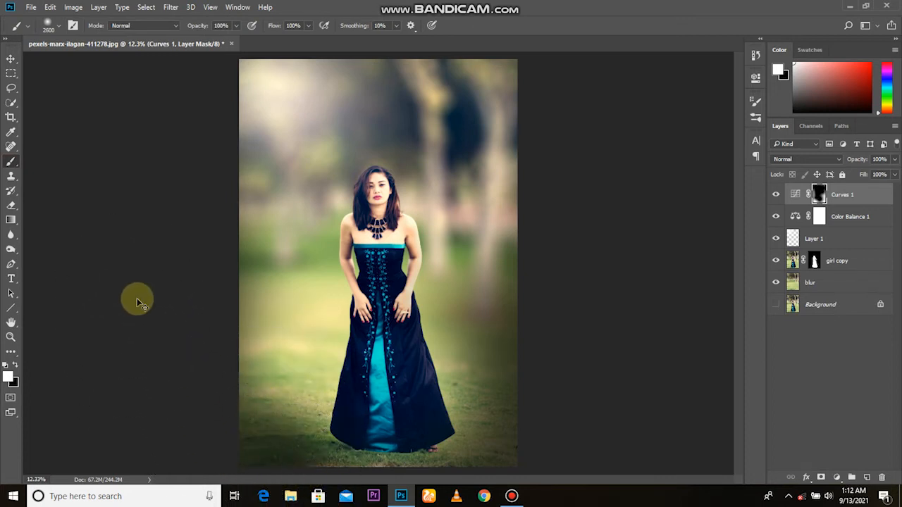
key(ctrl+z)
click(11, 59)
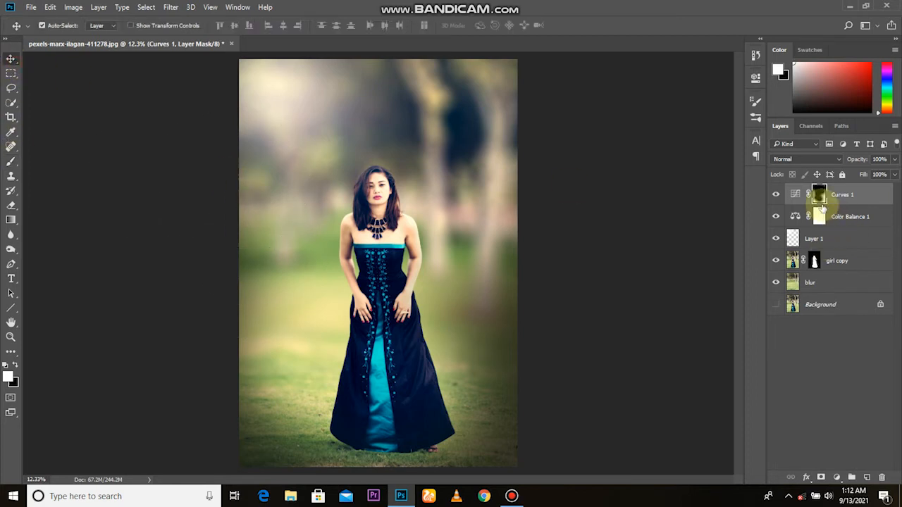
Add a white Solid Color fill layer on top, blend it in Soft Light mode, and compare the photo with and without it.
click(837, 477)
click(853, 227)
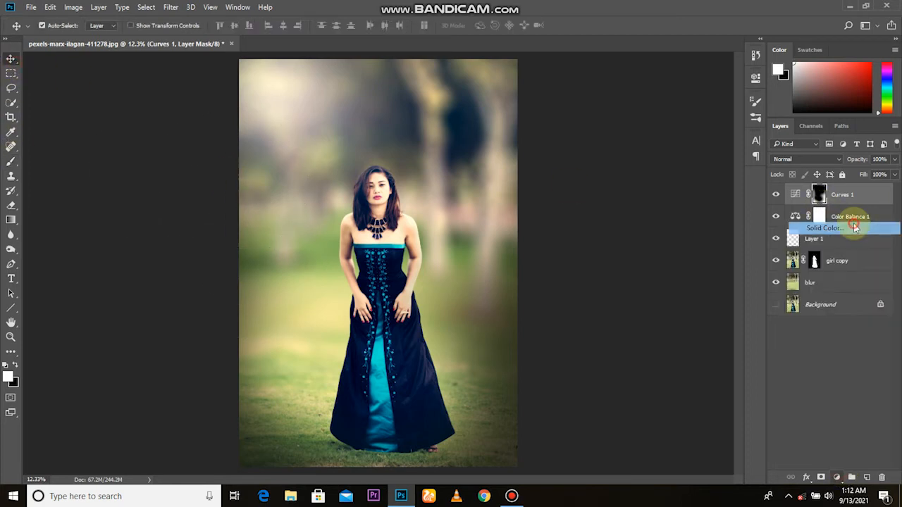
click(678, 129)
click(789, 159)
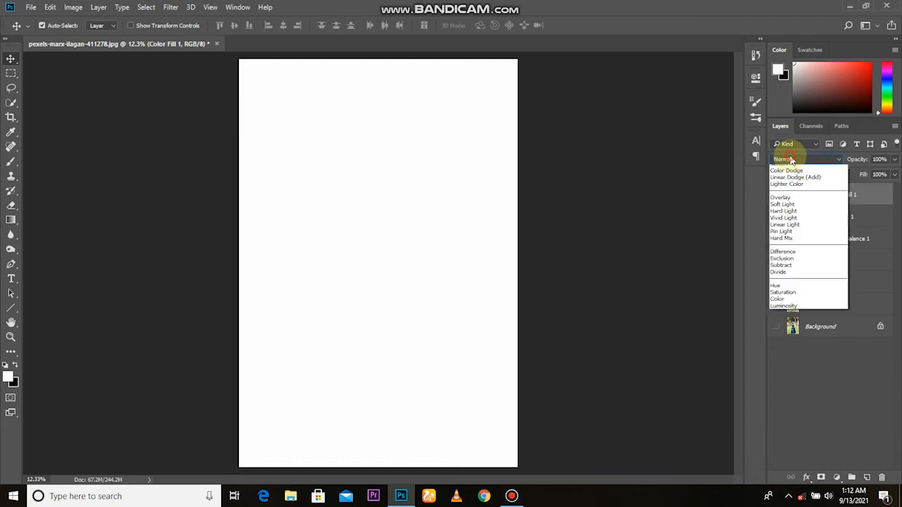
click(785, 277)
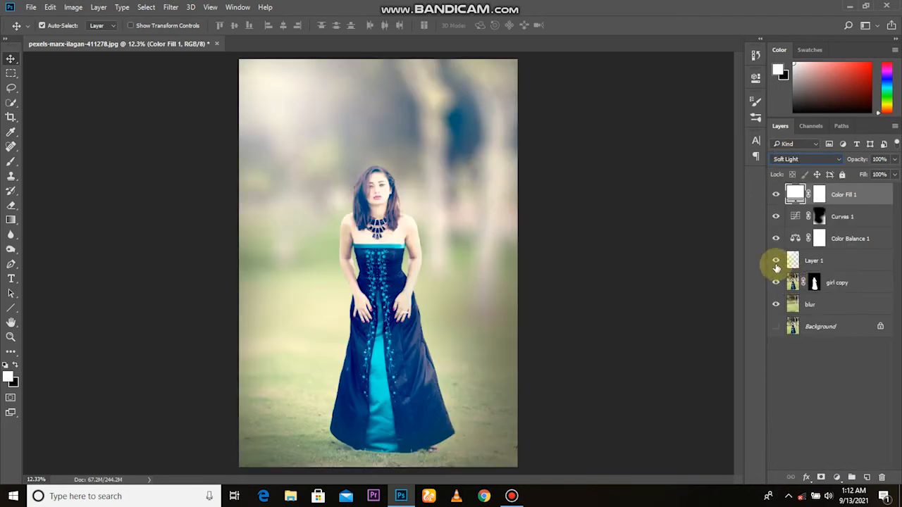
click(775, 193)
click(775, 194)
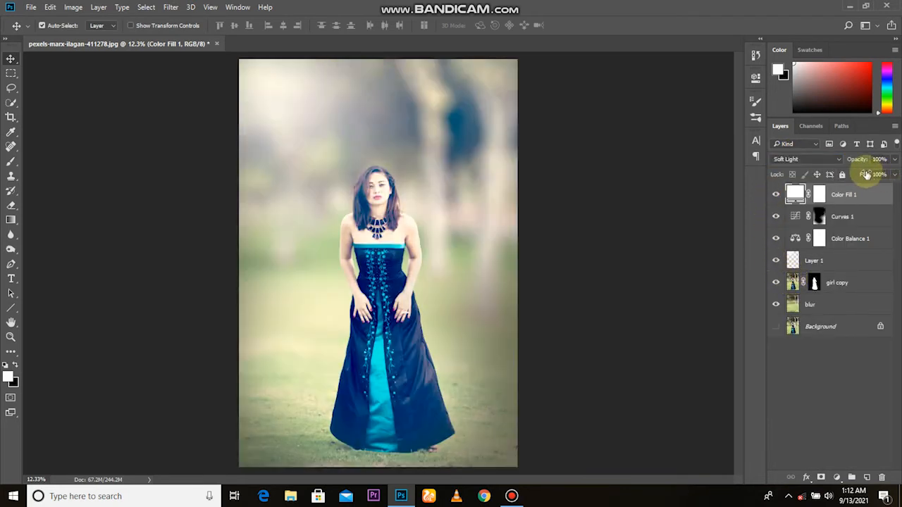
Change the Solid Color fill to dark grey #262525 and compare the photo with and without it.
double_click(800, 194)
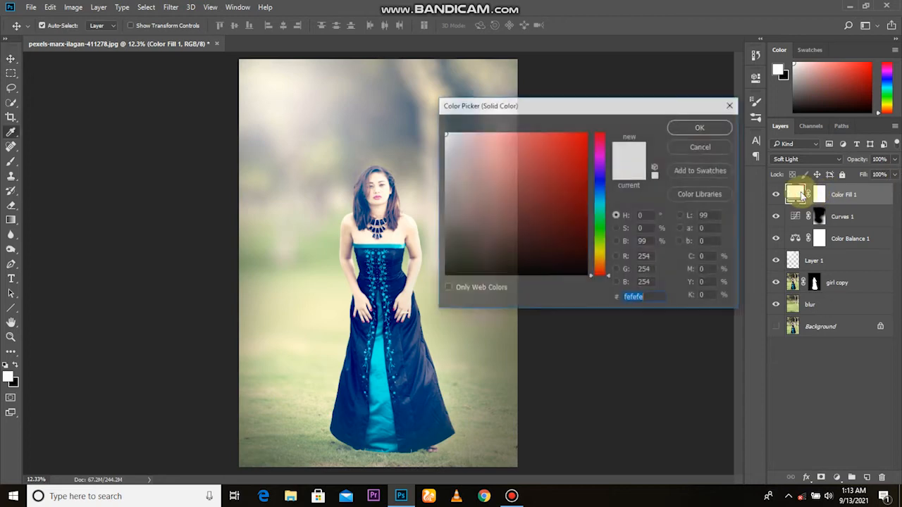
click(449, 243)
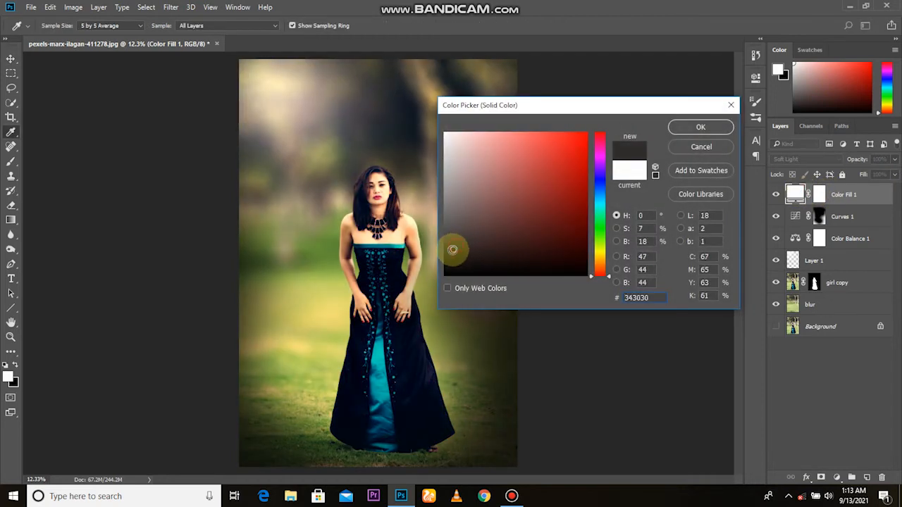
click(449, 258)
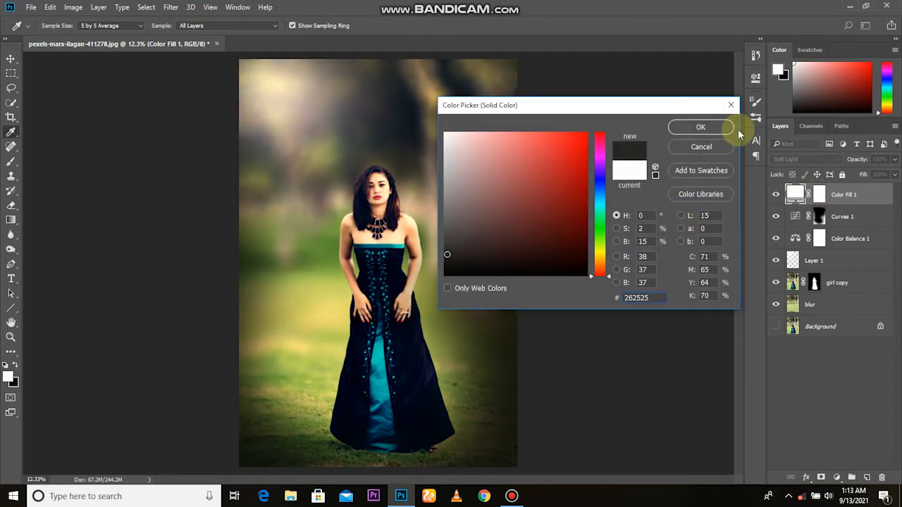
click(695, 129)
click(776, 194)
click(776, 193)
Paint black with a large soft brush on the Color Fill mask over the woman and surrounding background, and compare with the layer hidden.
click(12, 163)
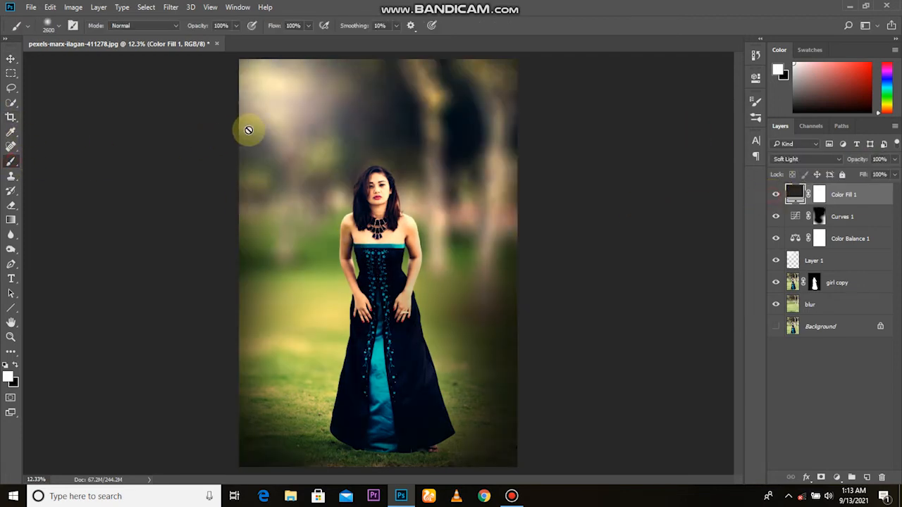
click(823, 200)
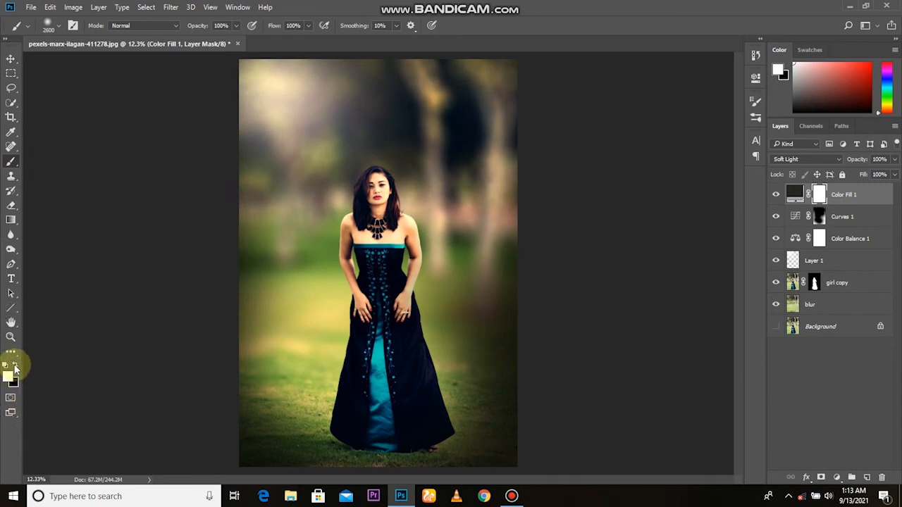
key(bracketright)
key(bracketright)
key(bracketright)
key(bracketright)
key(bracketright)
key(bracketright)
mouse_move(293, 126)
mouse_down()
mouse_move(326, 193)
mouse_move(339, 197)
mouse_move(338, 210)
mouse_move(350, 185)
mouse_move(319, 269)
mouse_move(341, 276)
mouse_move(356, 338)
mouse_move(424, 281)
mouse_move(393, 260)
mouse_move(349, 250)
mouse_move(372, 131)
mouse_move(275, 336)
mouse_up()
key(bracketleft)
key(bracketleft)
key(bracketleft)
key(bracketleft)
key(bracketleft)
key(bracketleft)
key(bracketleft)
key(bracketleft)
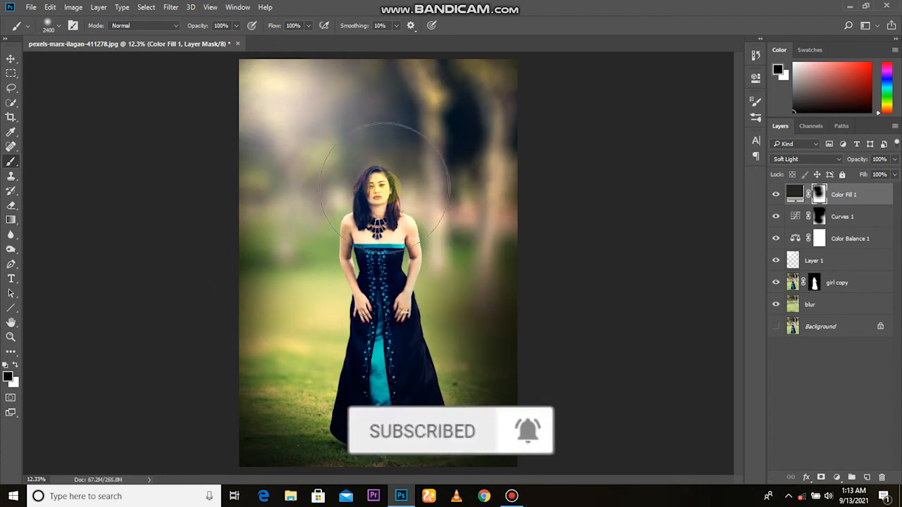
key(bracketright)
key(bracketright)
key(bracketright)
key(bracketright)
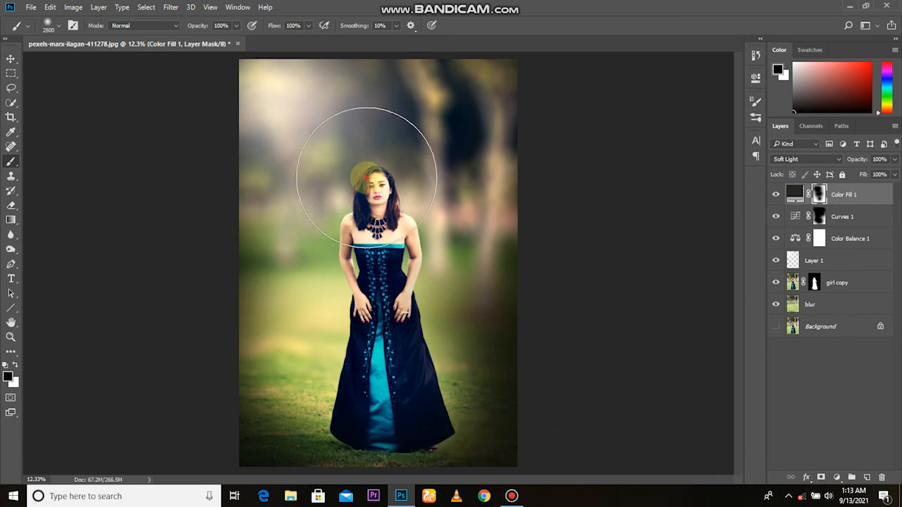
click(776, 195)
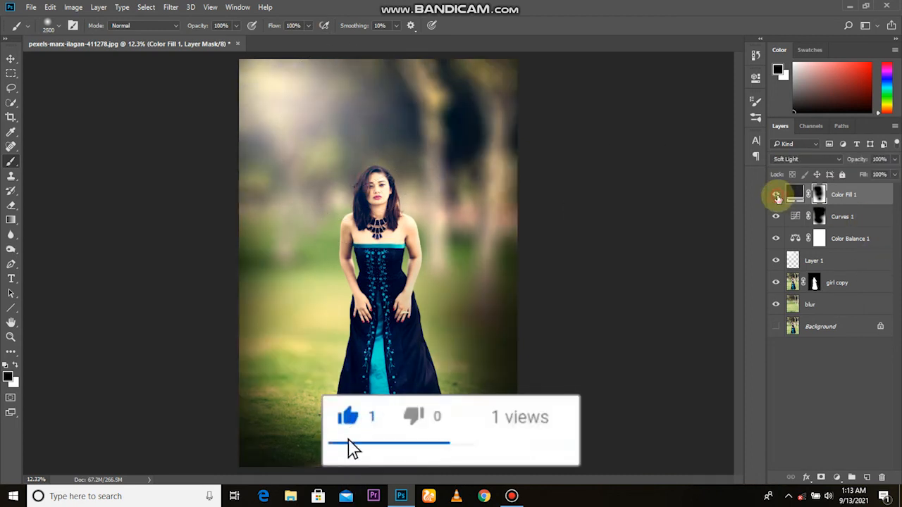
scroll(596, 207, down, 3)
scroll(596, 207, up, 4)
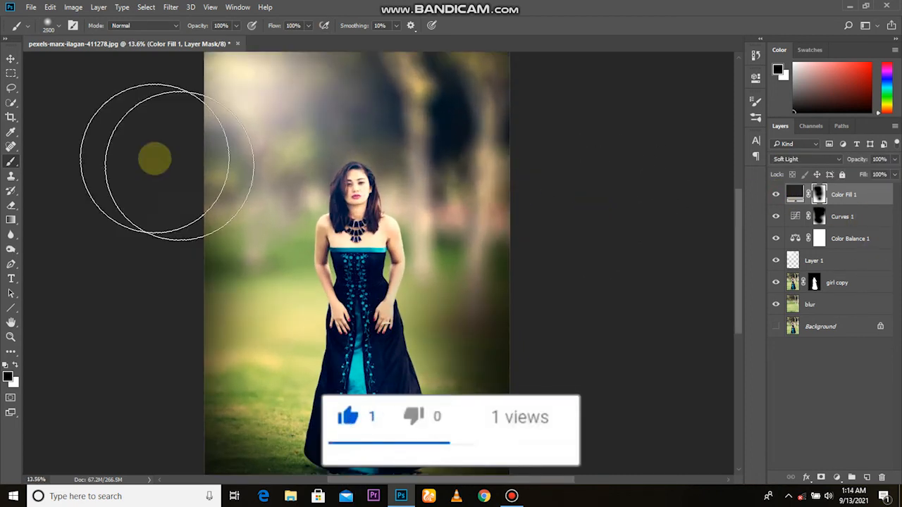
Add a Gradient Map adjustment layer on top using the Violet, Orange preset.
click(11, 58)
click(838, 478)
click(839, 462)
click(654, 115)
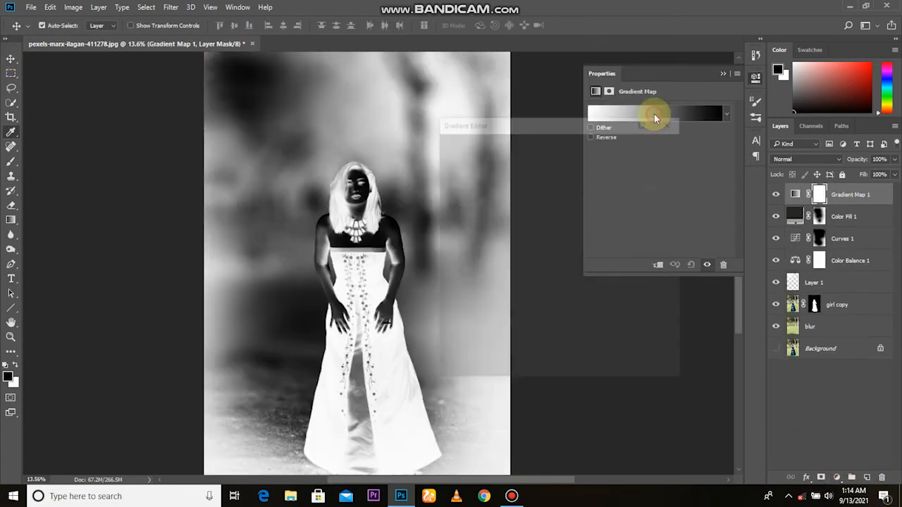
click(528, 158)
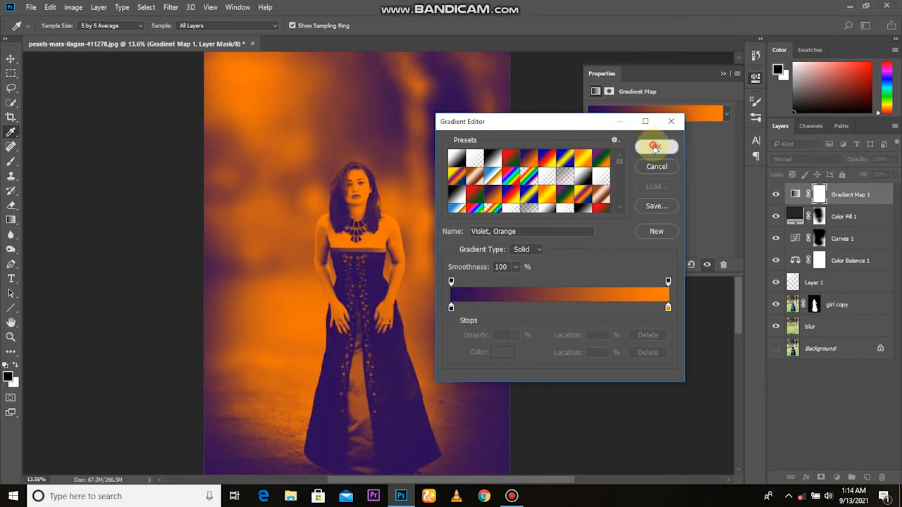
click(654, 146)
click(725, 73)
Blend the Gradient Map layer in Soft Light mode at 33% opacity, and compare the photo with and without it.
click(796, 159)
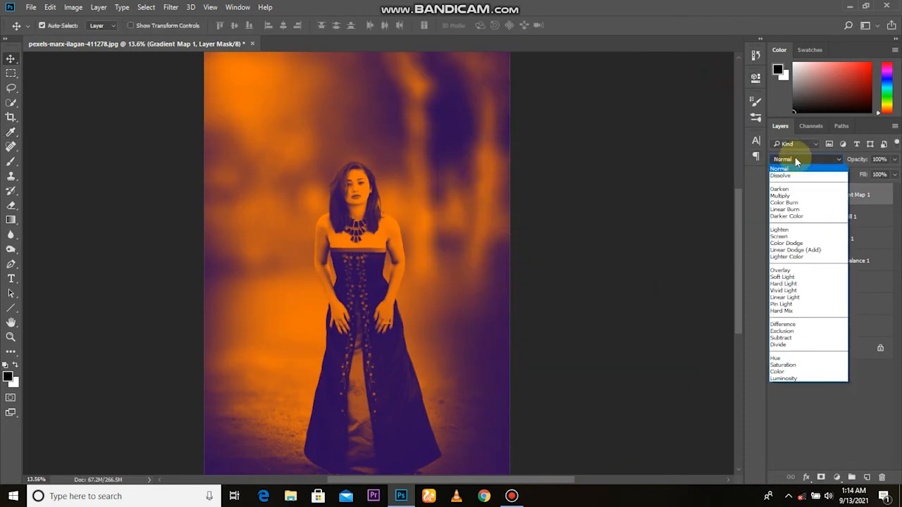
click(799, 278)
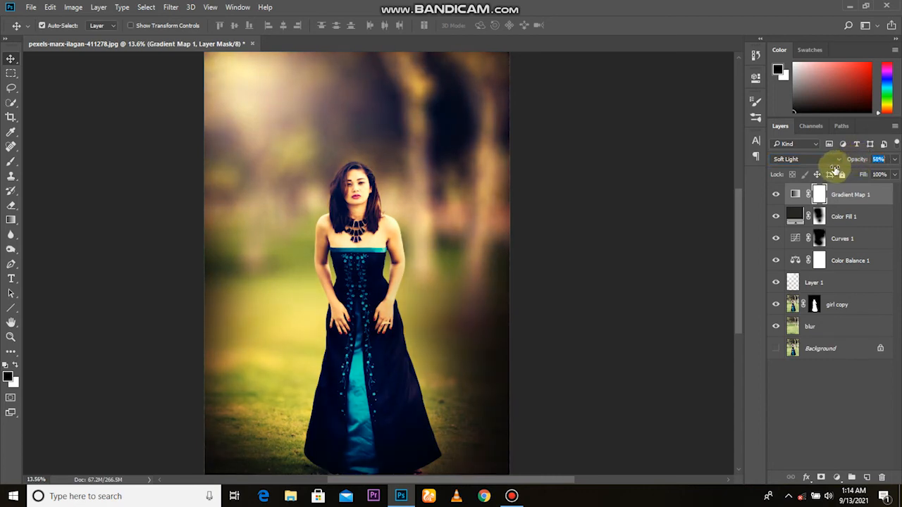
click(775, 196)
click(775, 196)
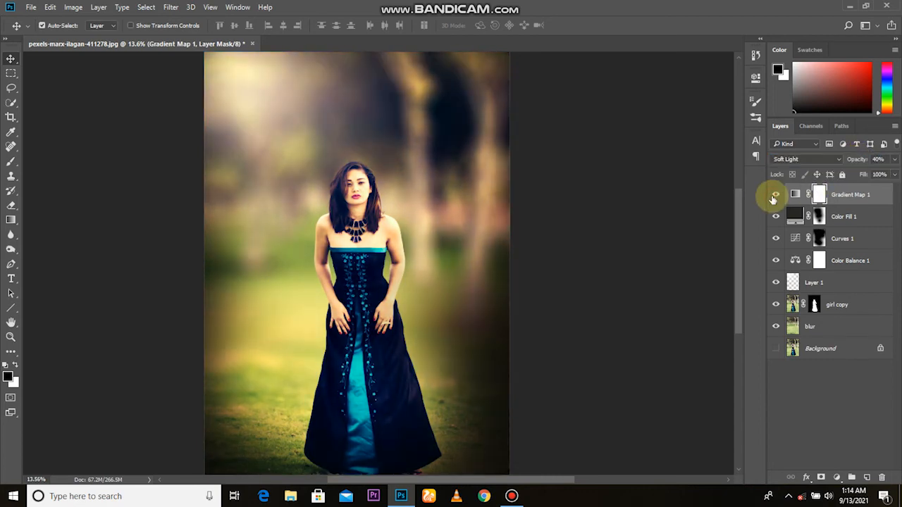
scroll(329, 225, up, 2)
scroll(329, 225, down, 4)
scroll(329, 226, up, 2)
scroll(329, 225, down, 1)
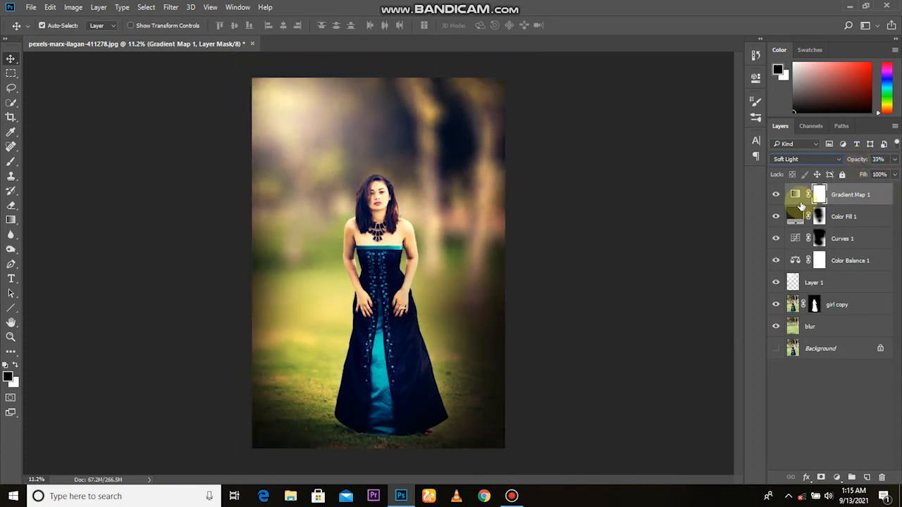
click(776, 195)
click(776, 195)
scroll(428, 295, up, 2)
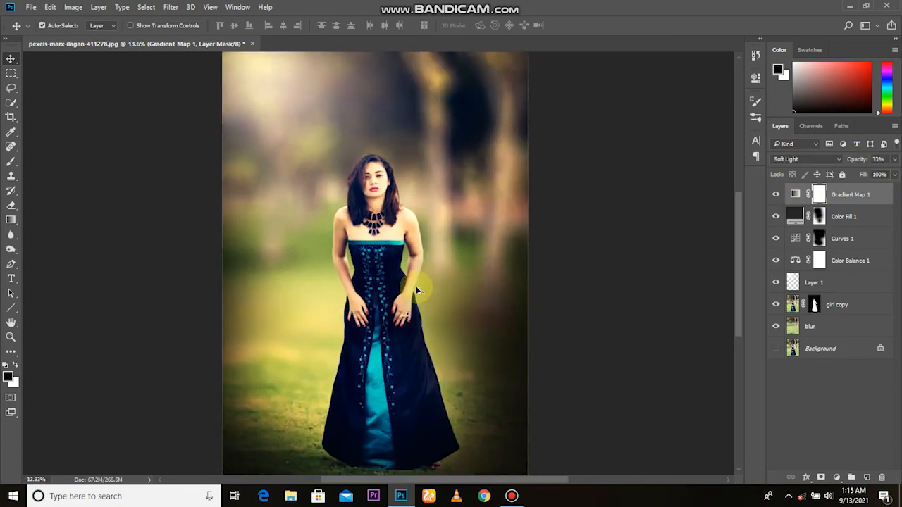
scroll(428, 295, down, 1)
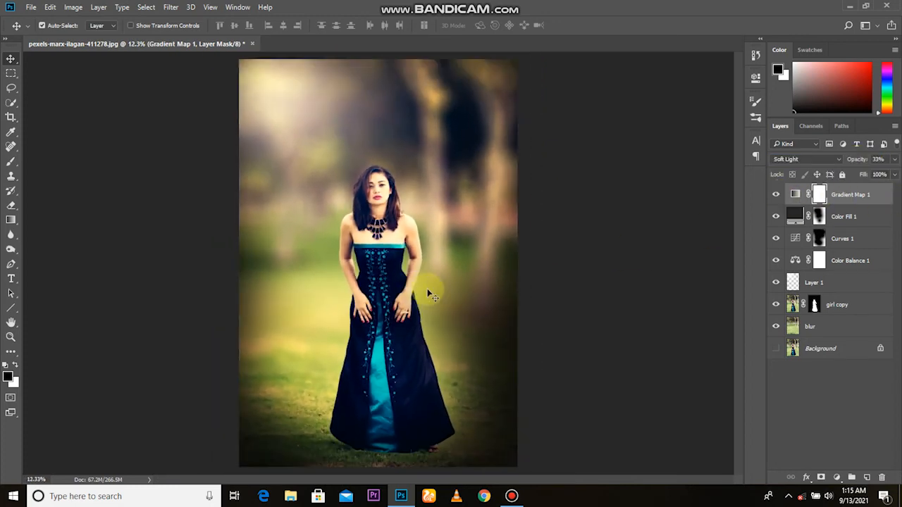
Stamp all visible layers into a new merged layer above the Gradient Map layer.
shift+click(835, 330)
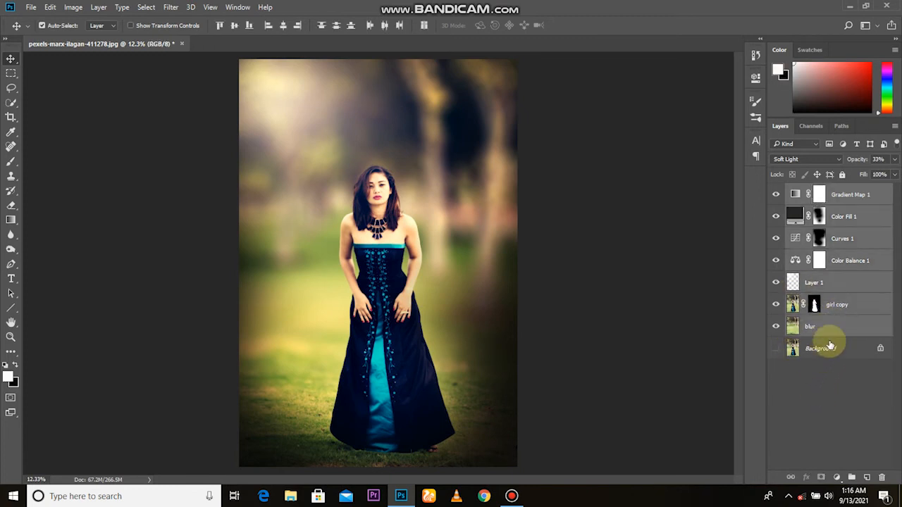
click(844, 399)
click(851, 201)
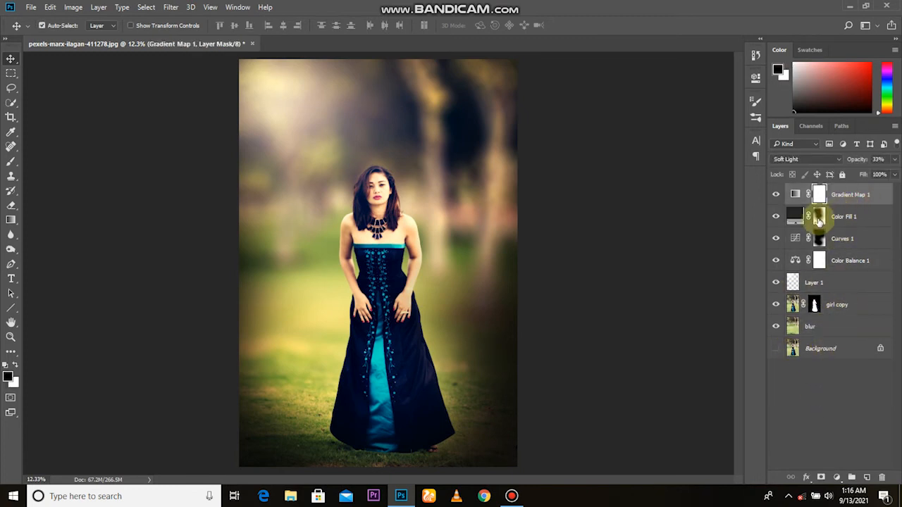
click(630, 220)
key(ctrl+shift+alt+e)
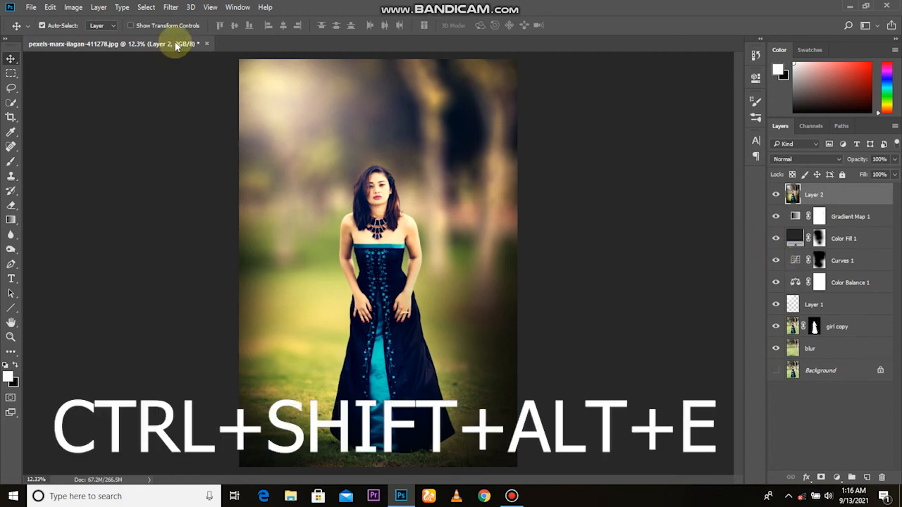
Open the Camera Raw filter on the merged layer and set Exposure +0.40, Contrast +8, Highlights -18 and Shadows -3.
click(173, 8)
click(215, 73)
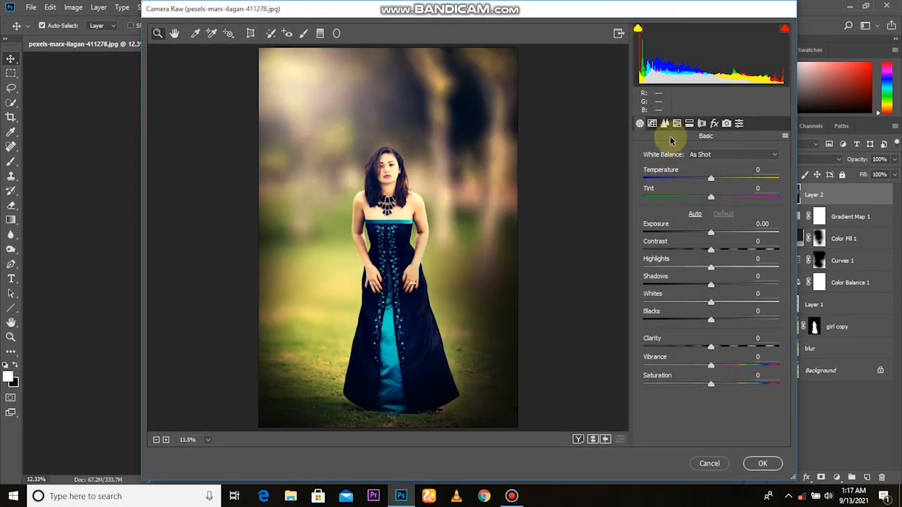
drag(651, 17, 648, 20)
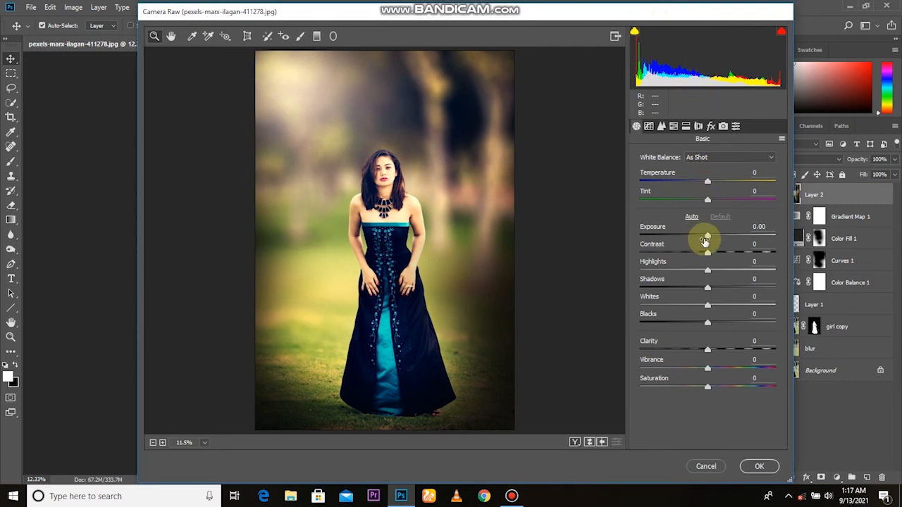
drag(710, 237, 705, 293)
Set Whites -26, Blacks +6, Clarity +6 and Vibrance +6, apply the Camera Raw filter, and compare the photo with the layer hidden.
drag(708, 304, 711, 349)
click(706, 349)
click(707, 368)
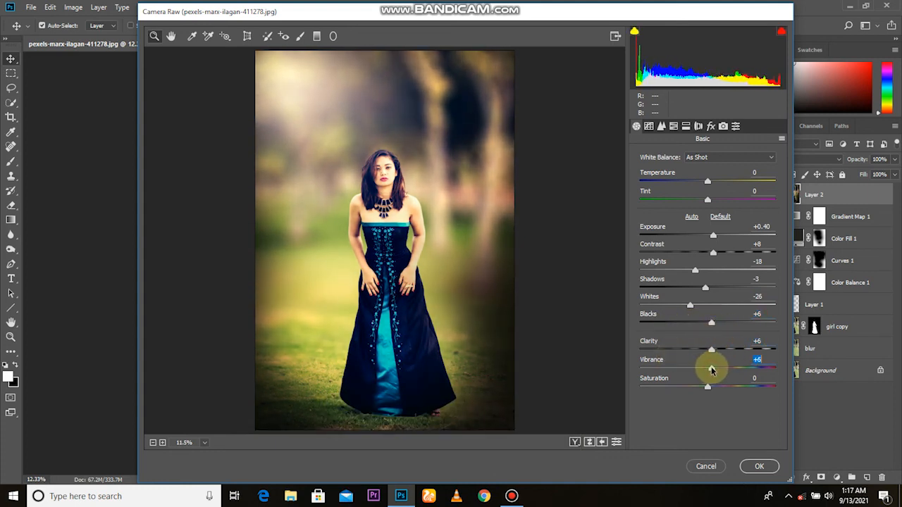
click(759, 466)
click(775, 196)
click(775, 196)
scroll(458, 307, up, 3)
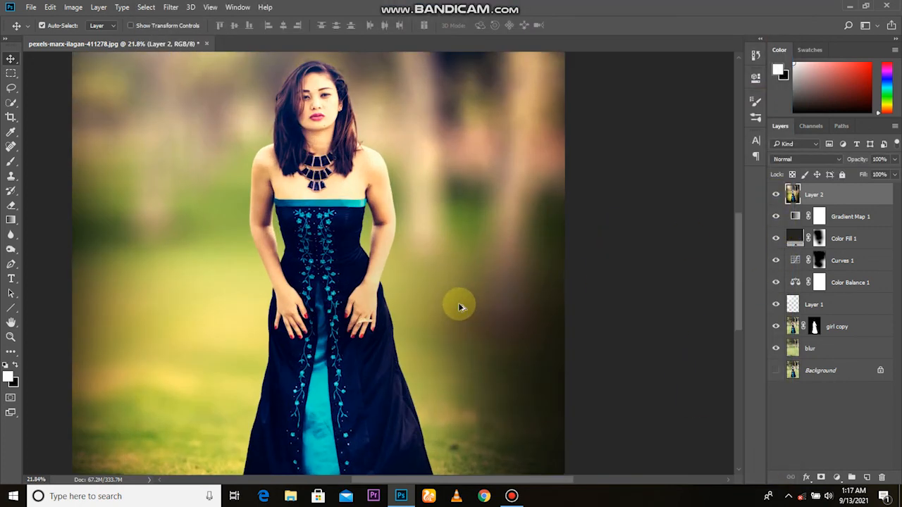
click(775, 195)
click(775, 196)
scroll(520, 288, down, 3)
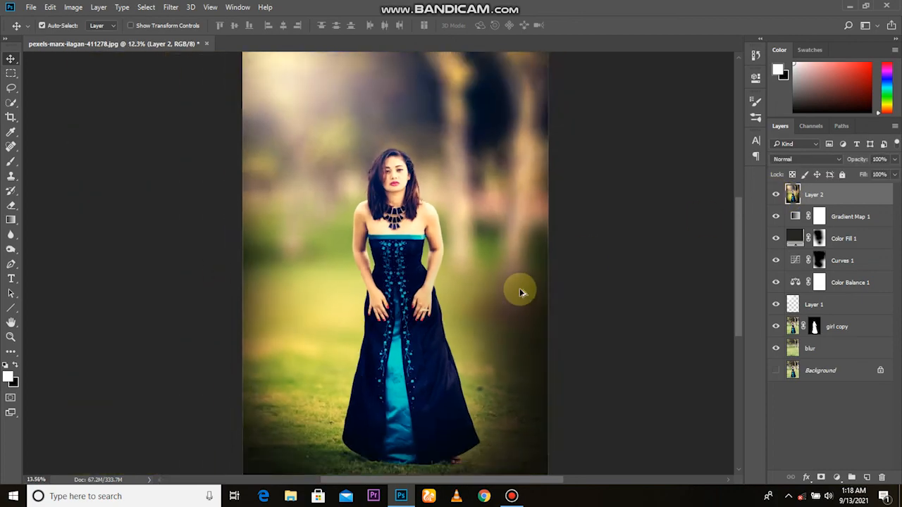